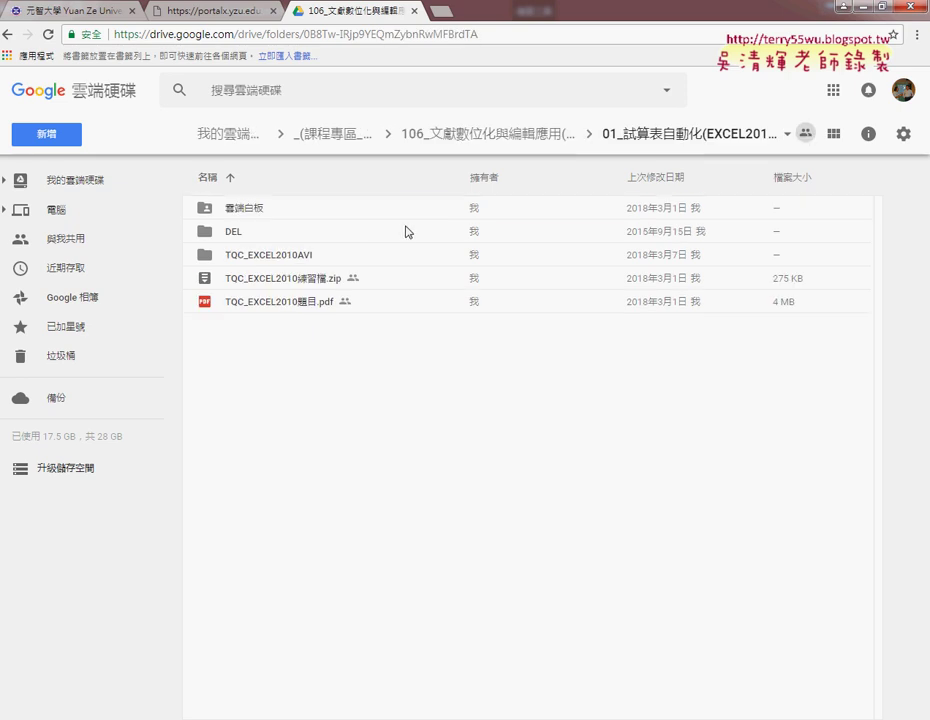
- Open the TQC_EXCEL2010題目.pdf task booklet from the Drive folder in preview
click(308, 282)
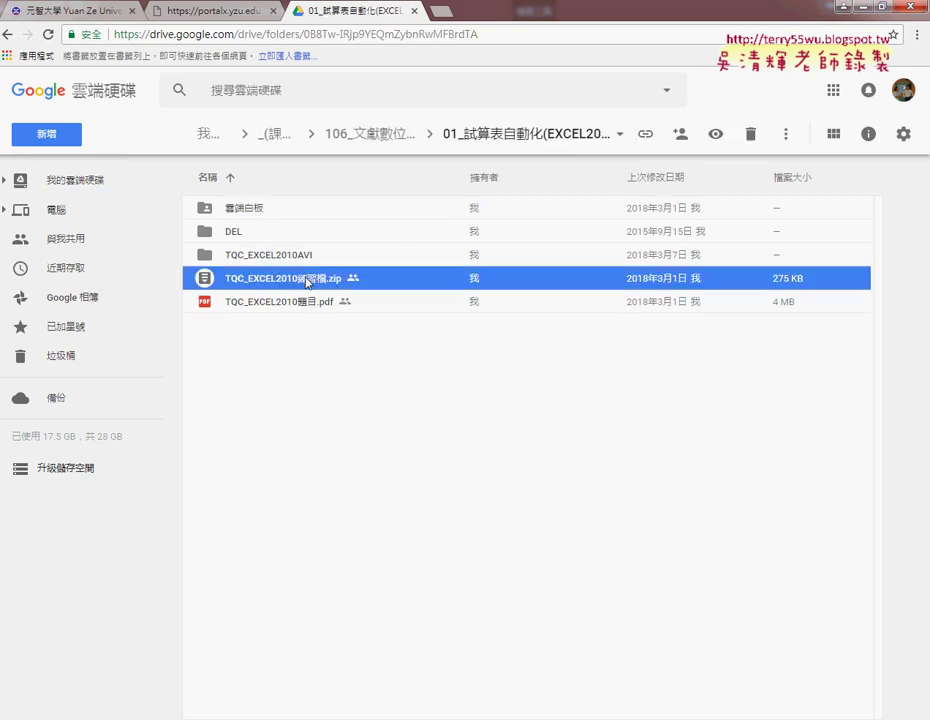
click(313, 304)
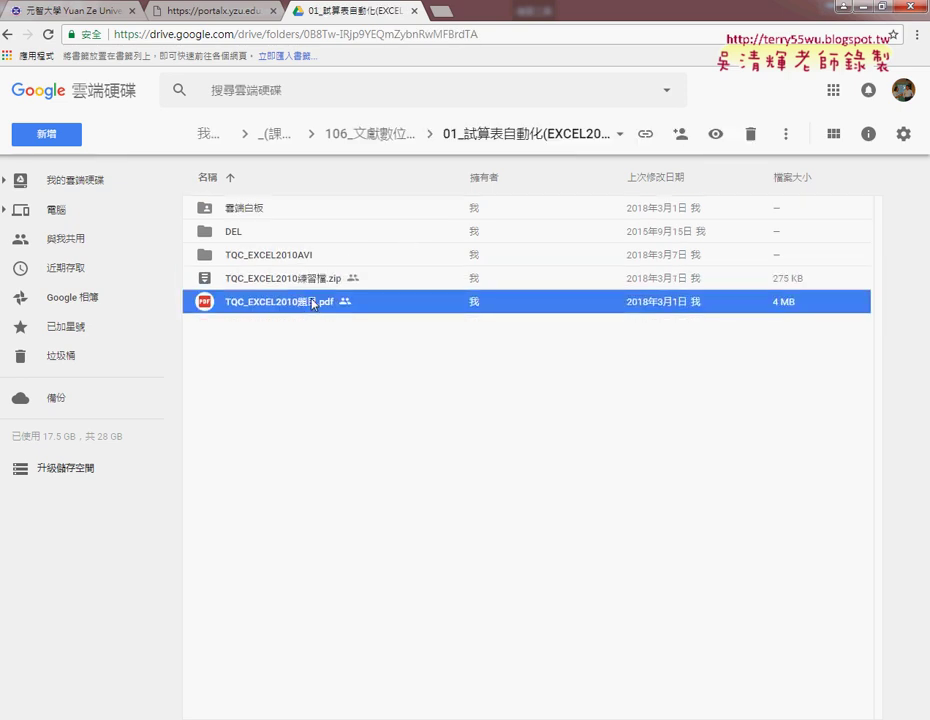
click(334, 281)
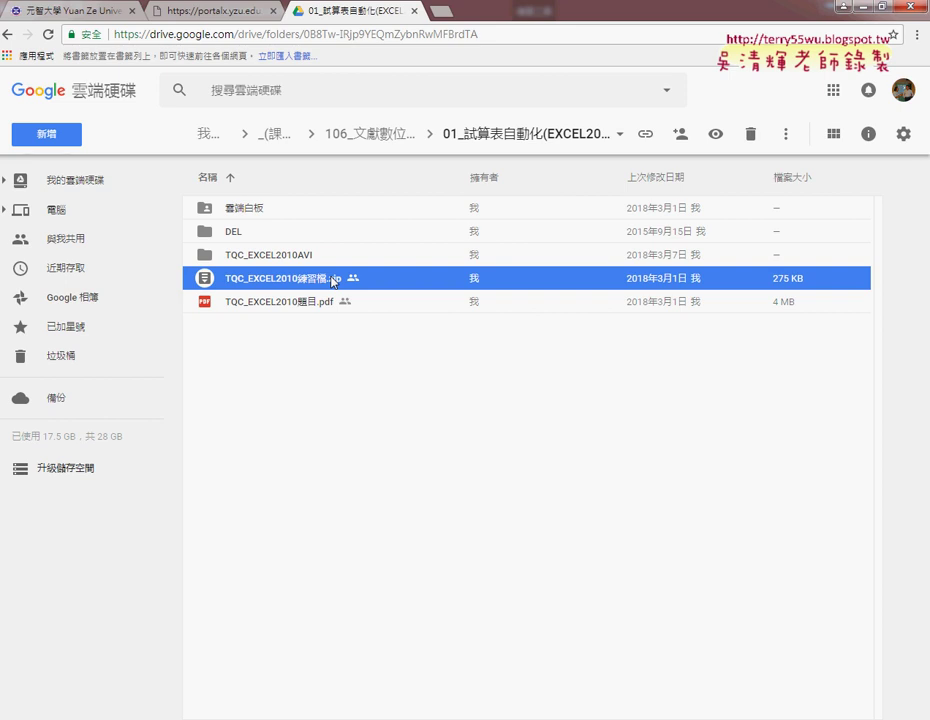
double_click(316, 303)
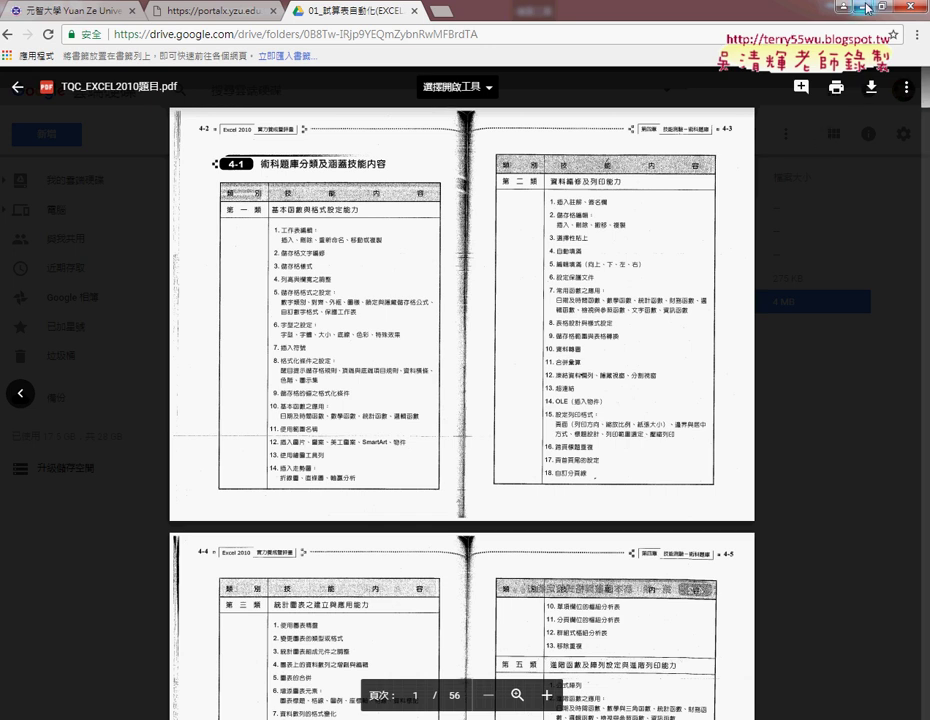
- Scroll the booklet to task 104 and enlarge the pages for reading
scroll(634, 342, down, 6)
scroll(634, 342, down, 4)
scroll(634, 342, down, 5)
scroll(635, 341, down, 2)
scroll(635, 341, down, 3)
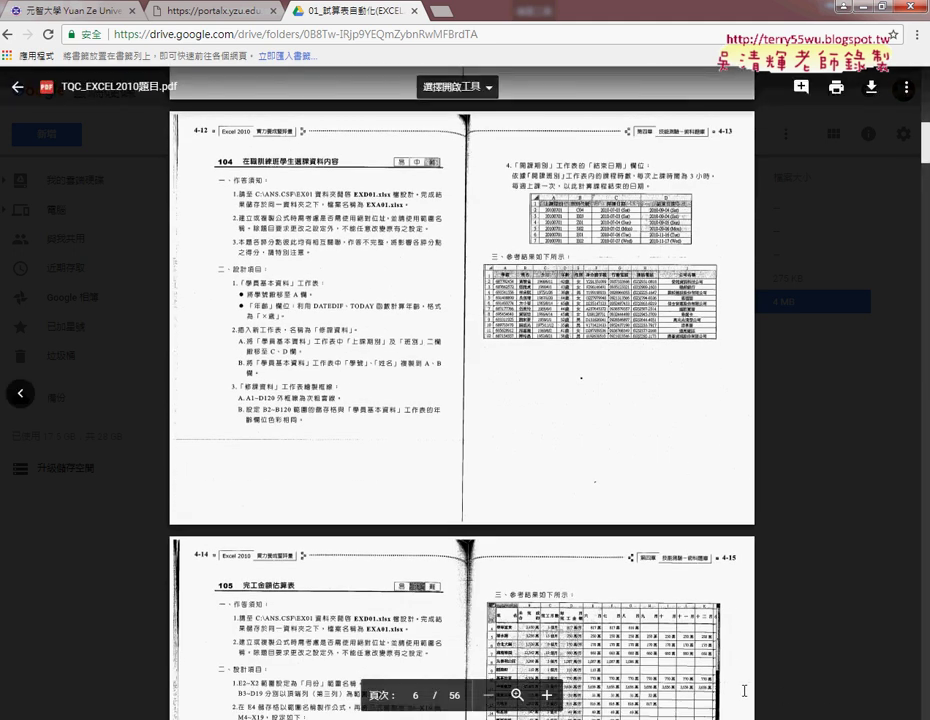
click(546, 694)
scroll(563, 527, down, 1)
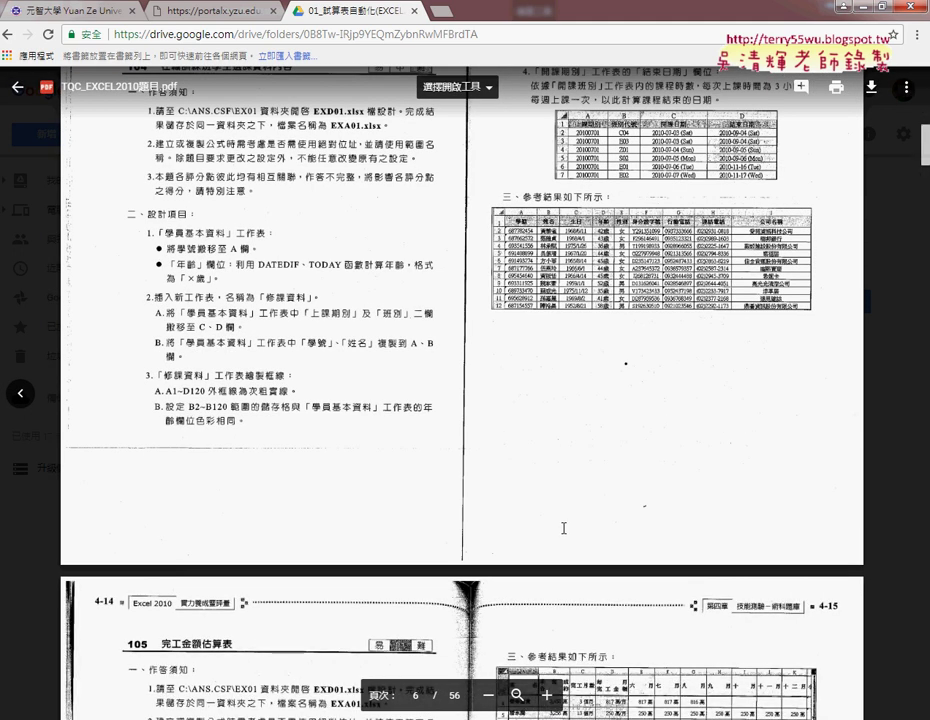
scroll(563, 527, up, 1)
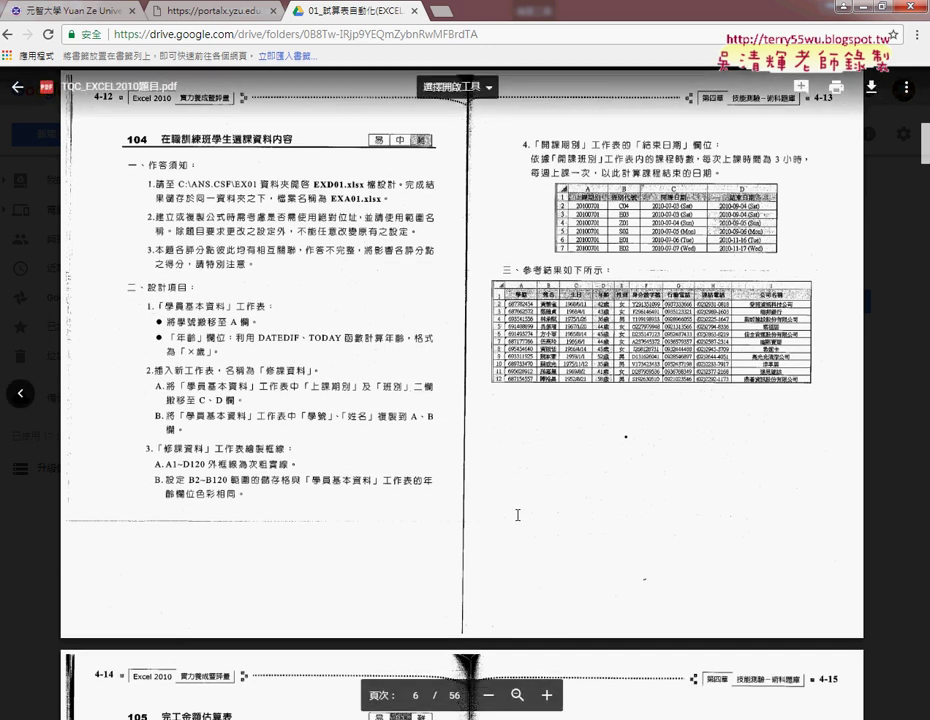
ctrl+scroll(400, 505, up, 1)
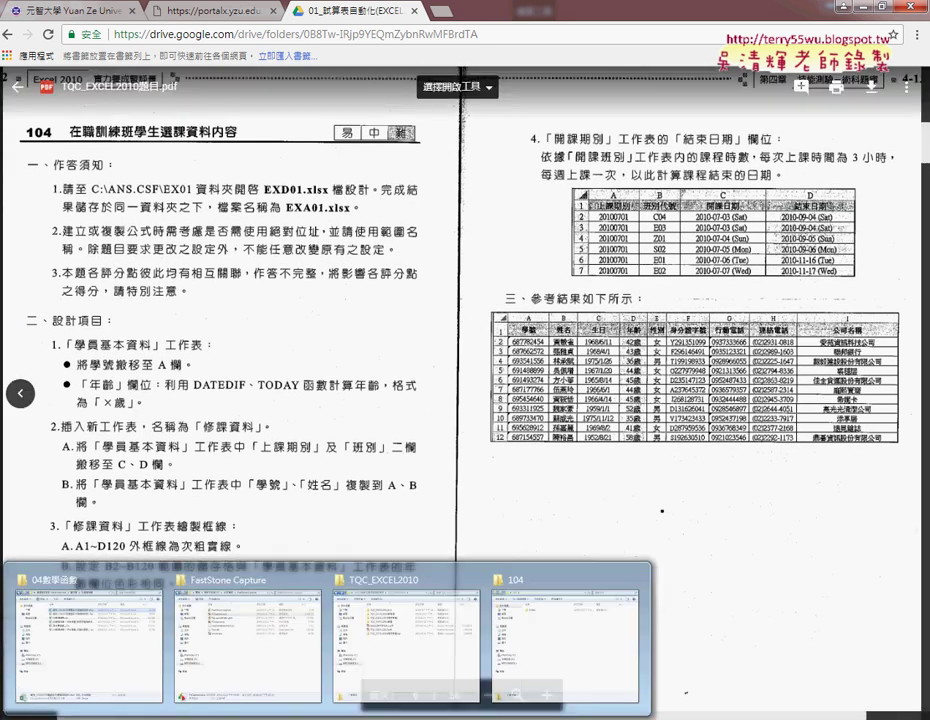
- Open EXD01.xlsx from the 104\EXAM\EX01 folder
click(536, 627)
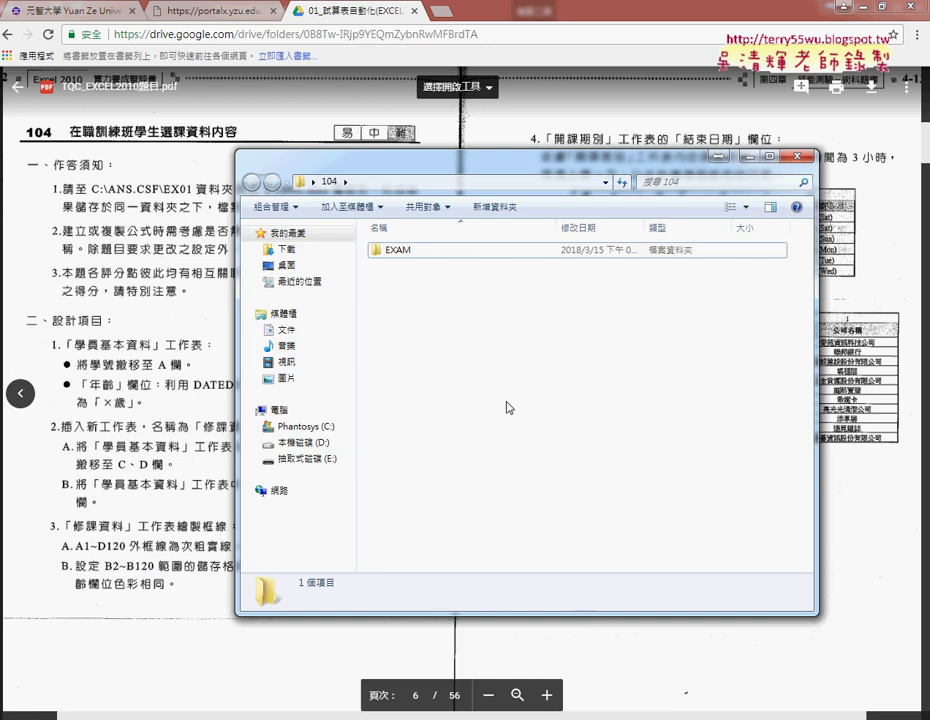
double_click(431, 264)
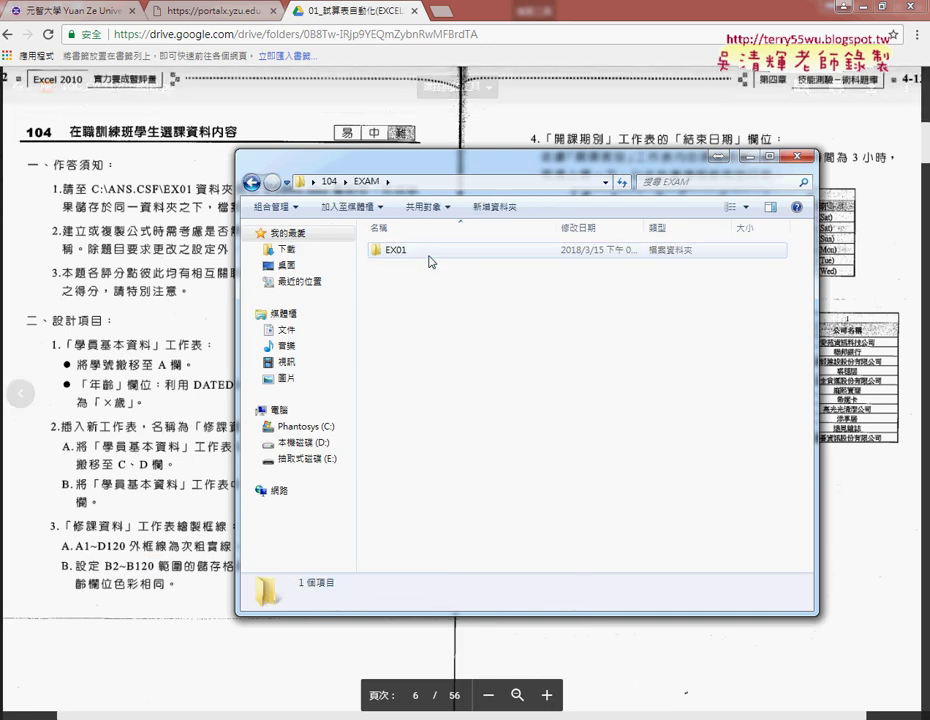
double_click(403, 252)
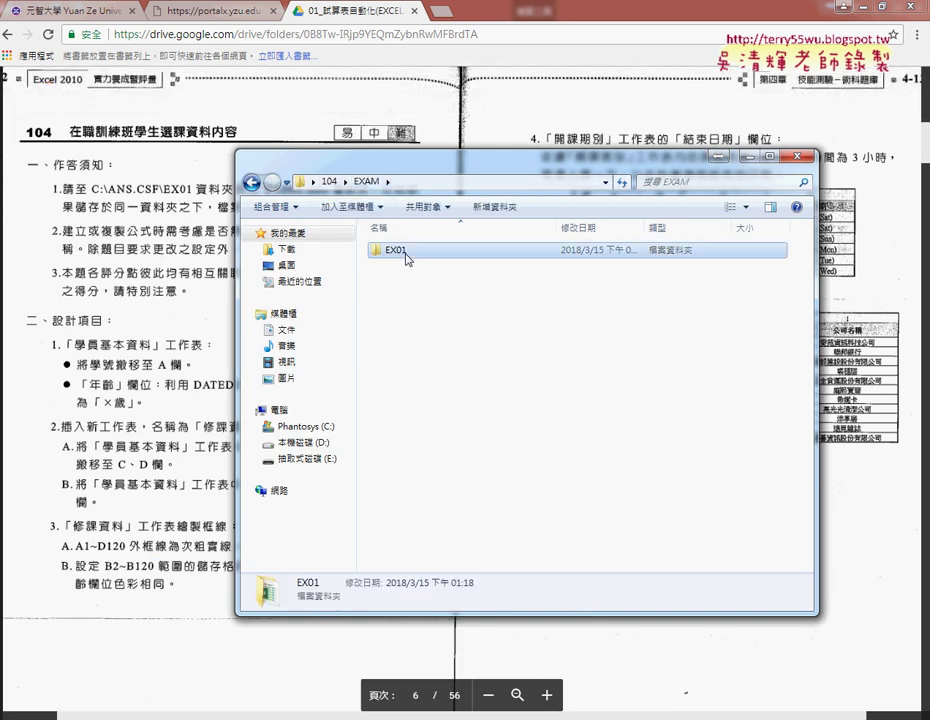
double_click(407, 252)
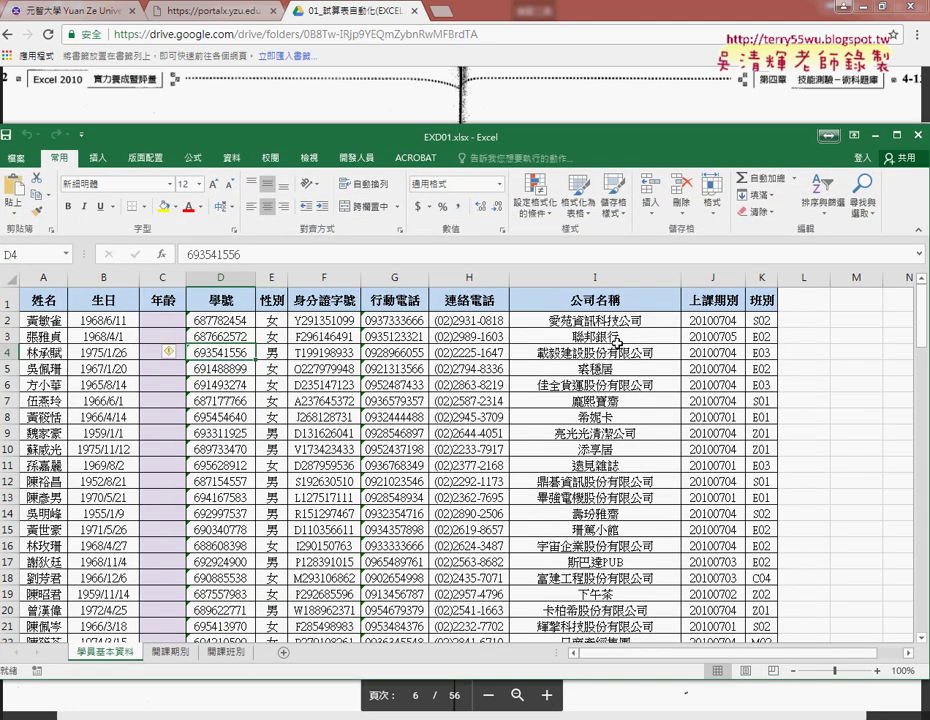
- Maximize the EXD01.xlsx window and select the 年齡 column C on 學員基本資料
click(893, 137)
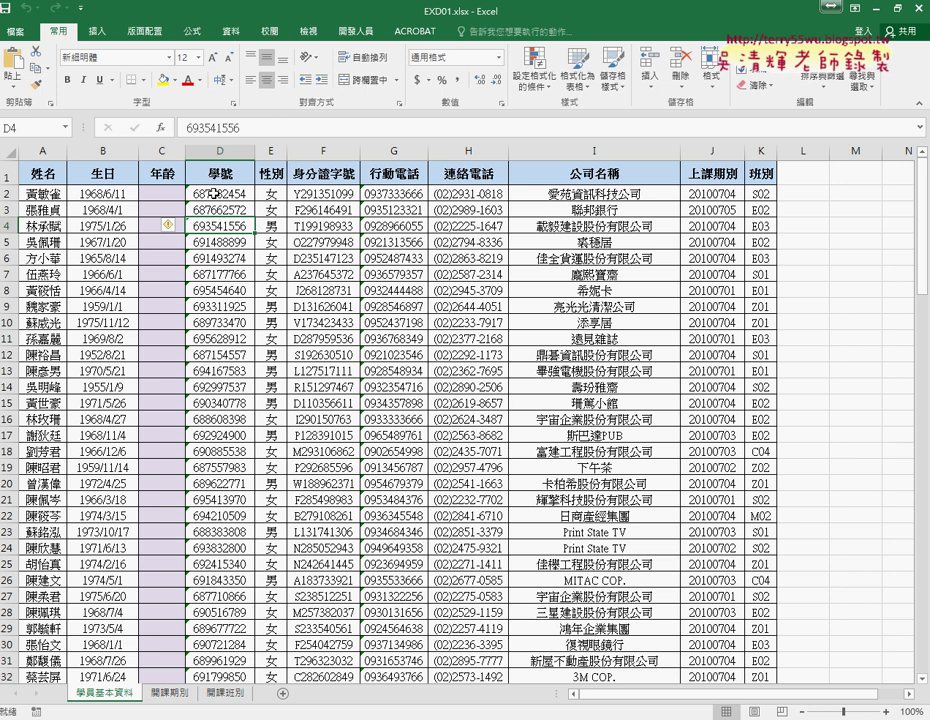
click(163, 151)
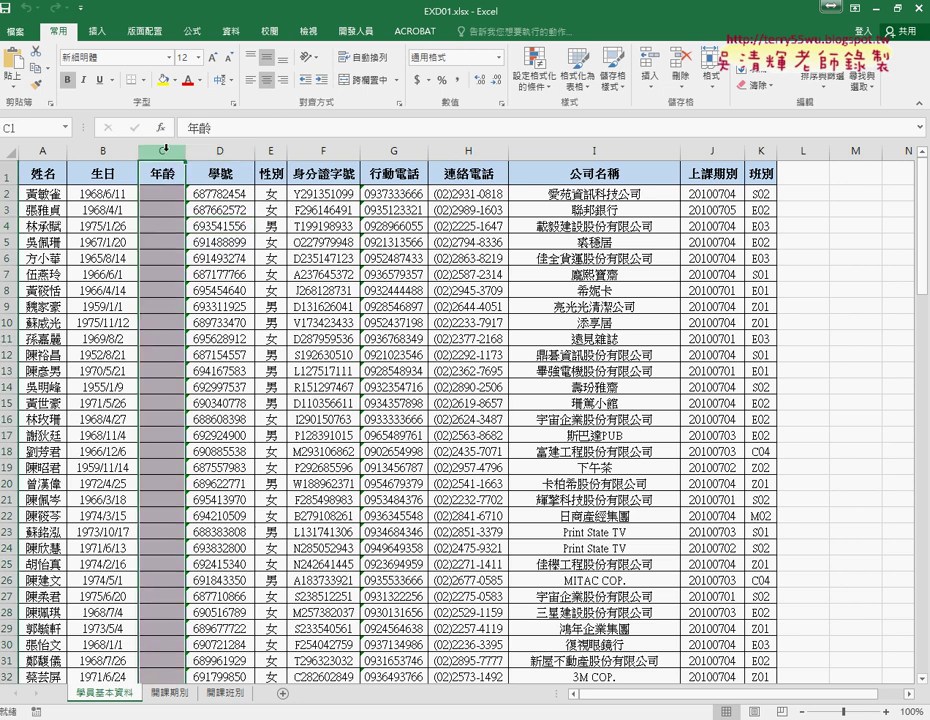
drag(116, 692, 121, 696)
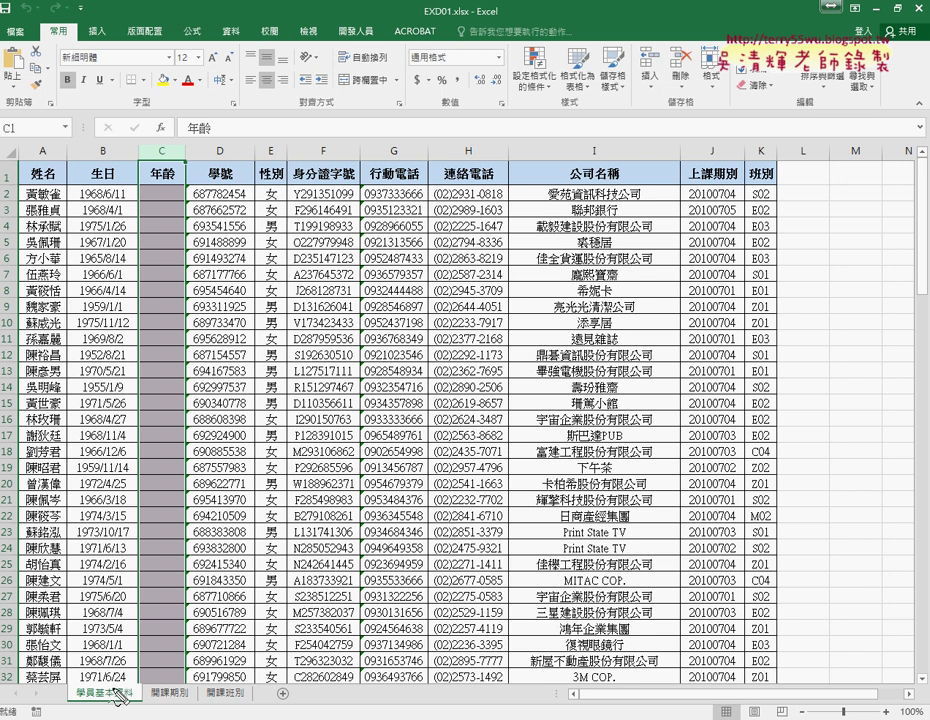
mouse_move(120, 694)
mouse_down()
mouse_move(78, 690)
mouse_move(128, 704)
mouse_move(258, 710)
mouse_up()
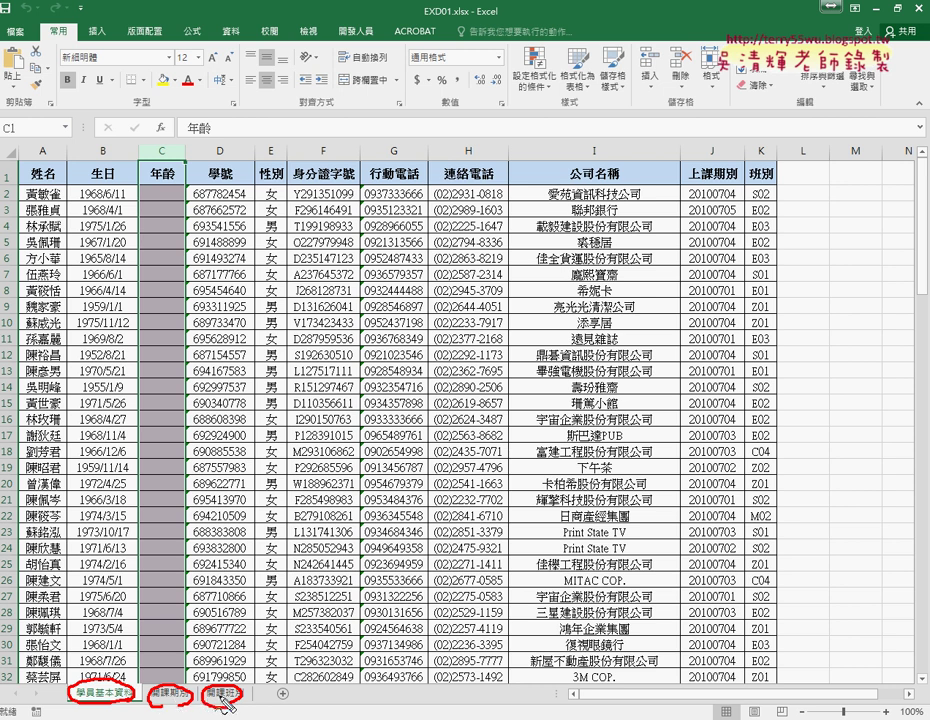
- Inspect the birth date format in B2 and the empty age cell C2
key(Escape)
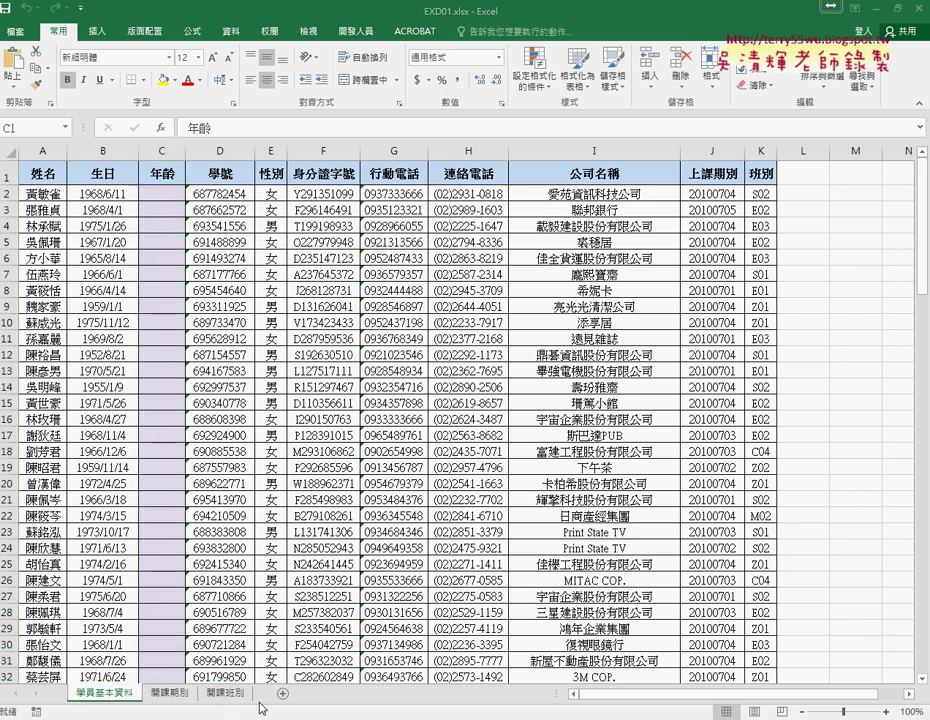
click(169, 150)
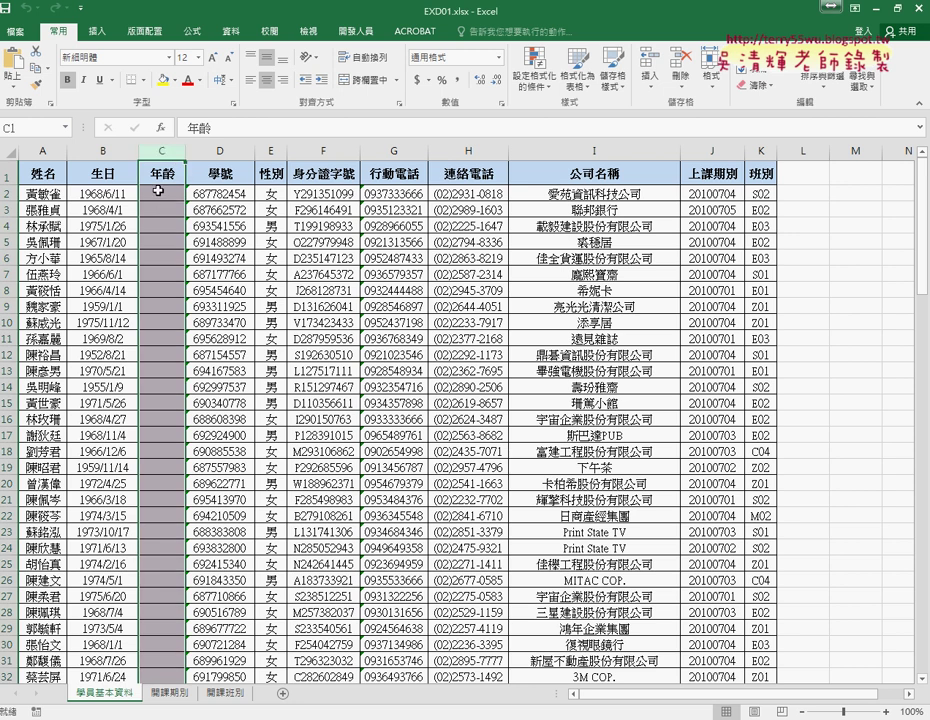
click(114, 192)
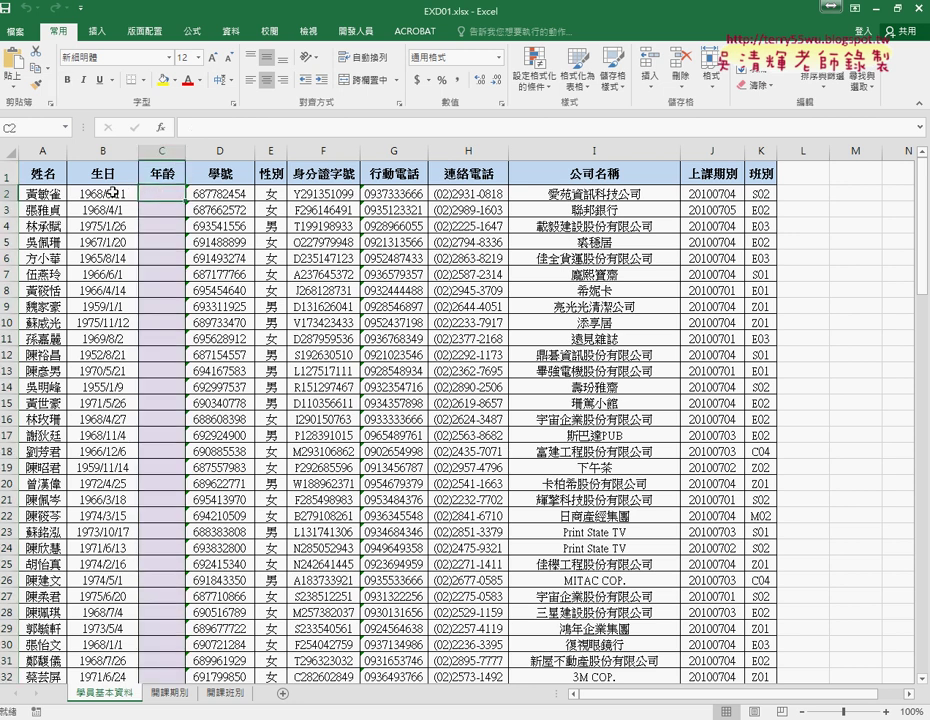
click(177, 193)
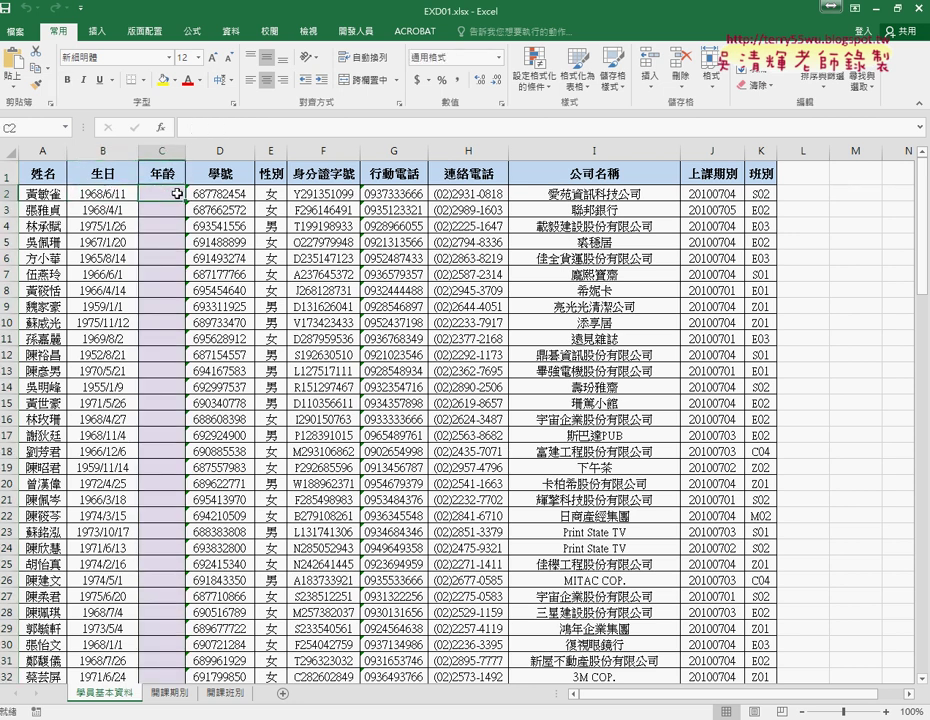
click(108, 197)
click(101, 194)
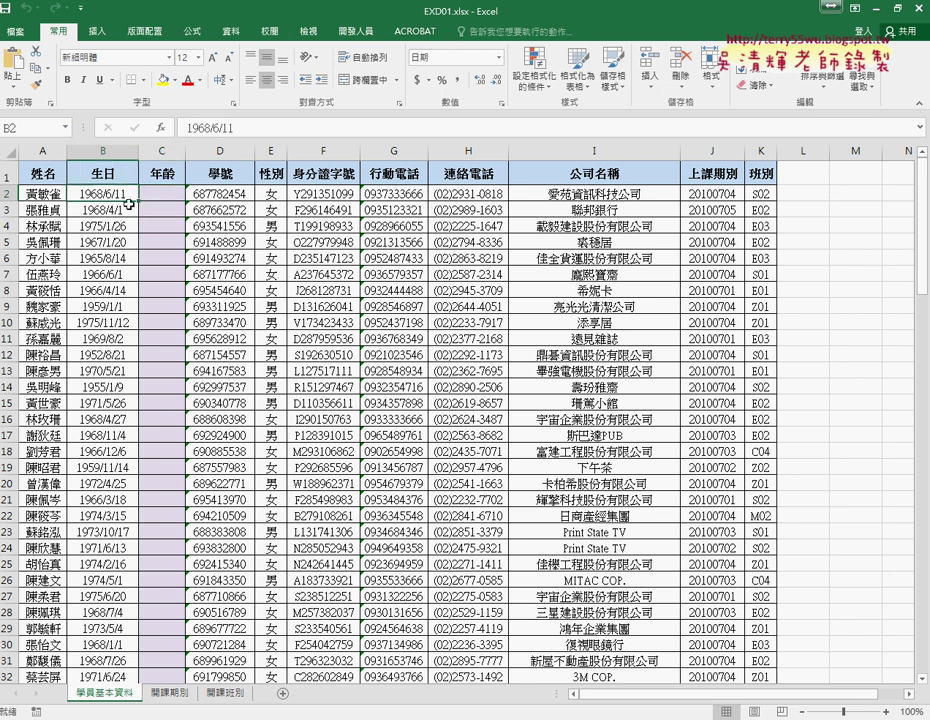
click(157, 194)
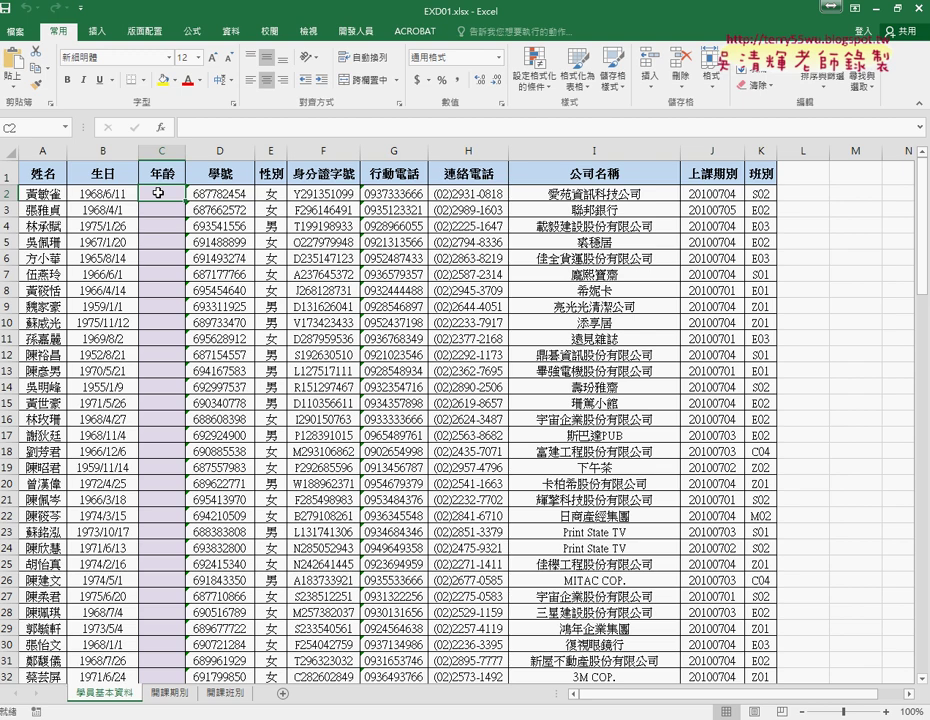
- Scroll through the student list, then switch back to the task booklet in Chrome
scroll(140, 300, down, 4)
scroll(141, 332, down, 3)
scroll(140, 336, down, 2)
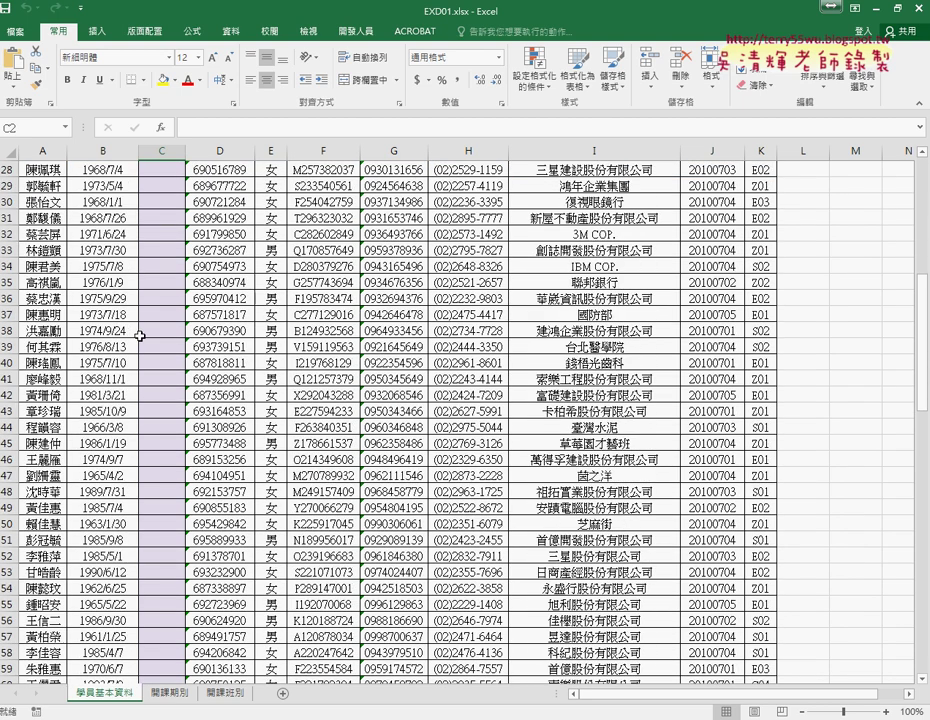
scroll(140, 330, up, 3)
scroll(140, 330, up, 6)
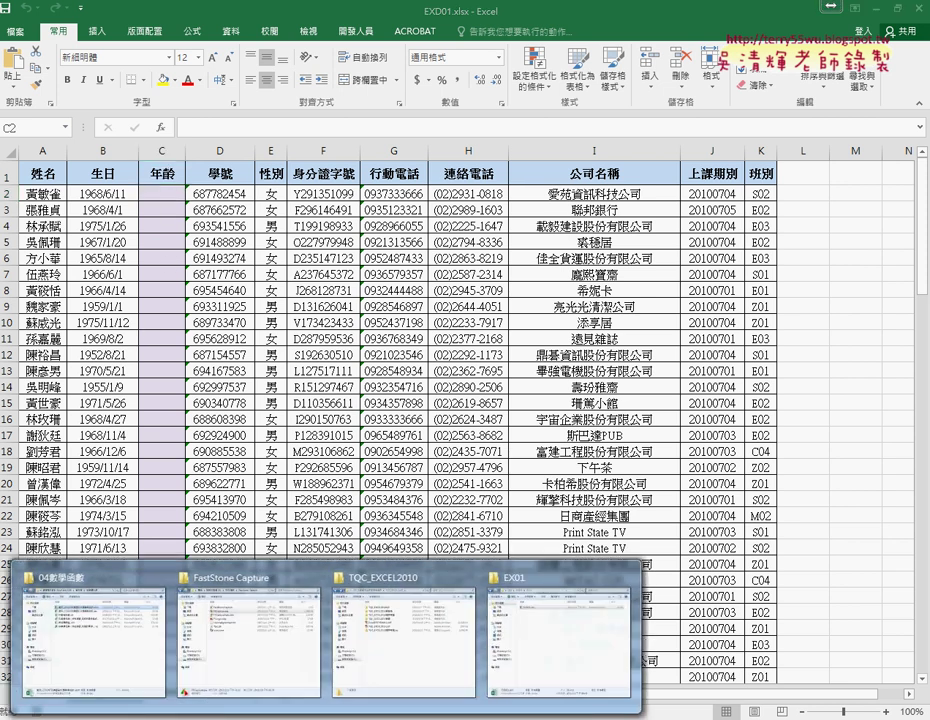
click(405, 633)
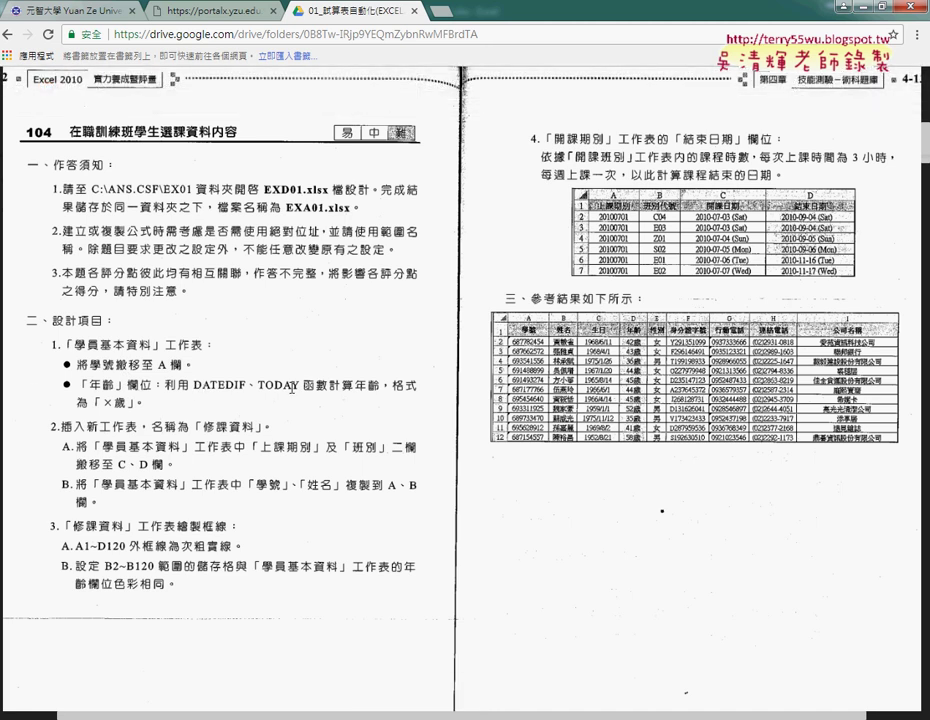
- Underline the 學號, 年齡 and ×歲 age-format requirements, then clear the marks and return to EXD01.xlsx
drag(193, 394, 328, 395)
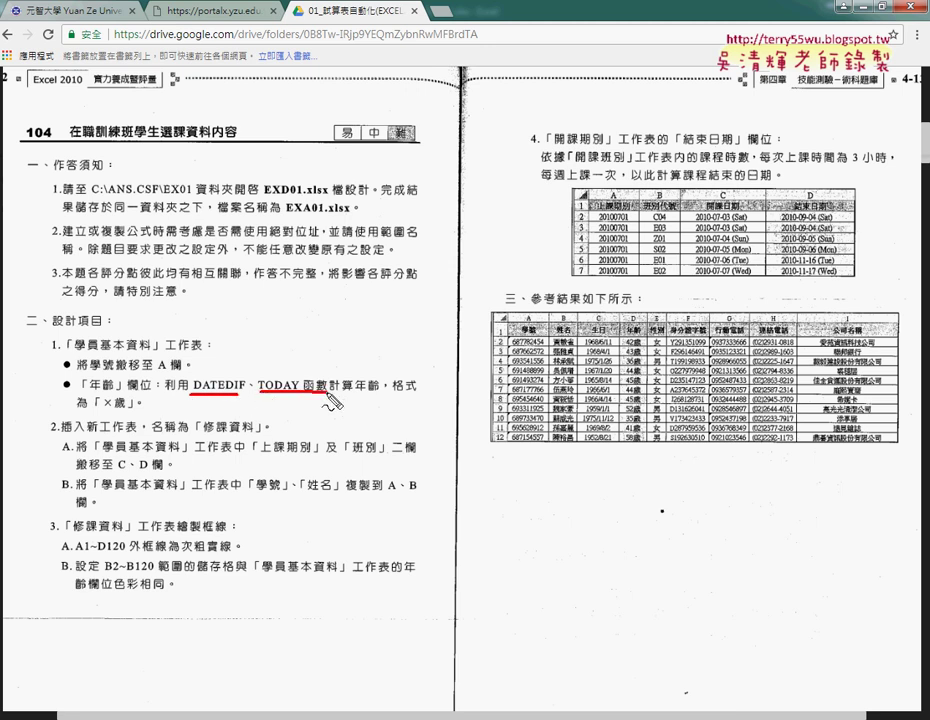
drag(97, 411, 130, 411)
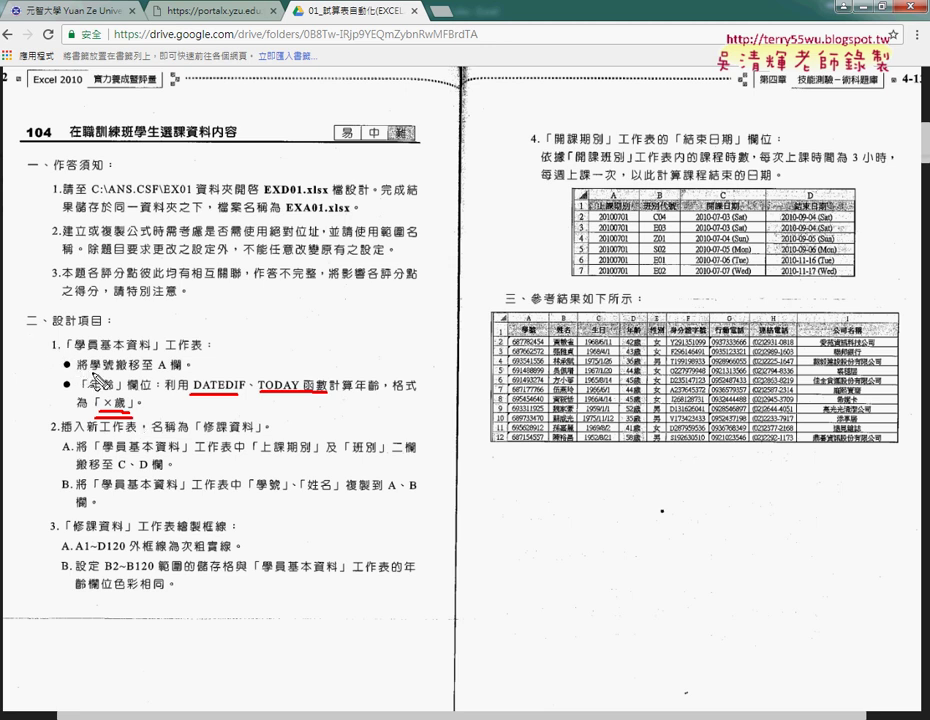
mouse_move(93, 368)
mouse_down()
mouse_move(110, 368)
mouse_move(130, 391)
mouse_move(186, 371)
mouse_up()
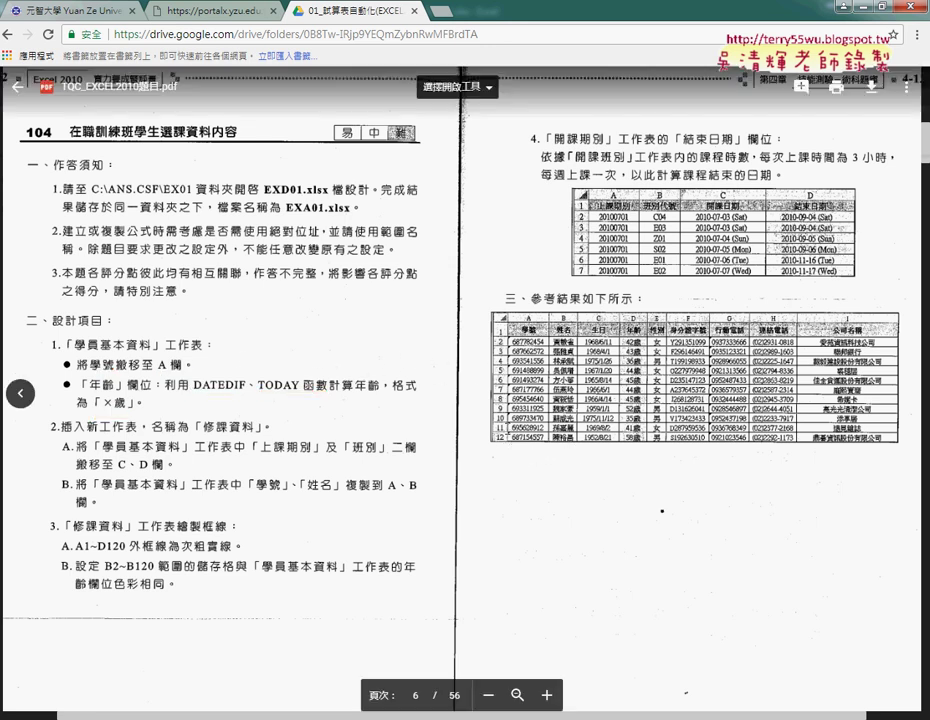
key(Escape)
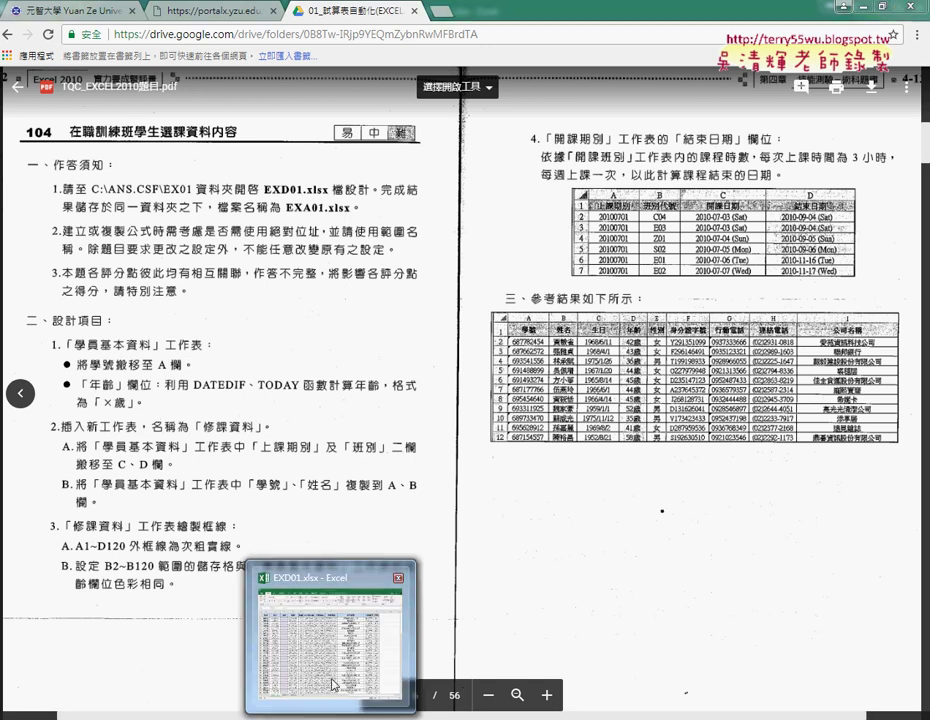
click(330, 670)
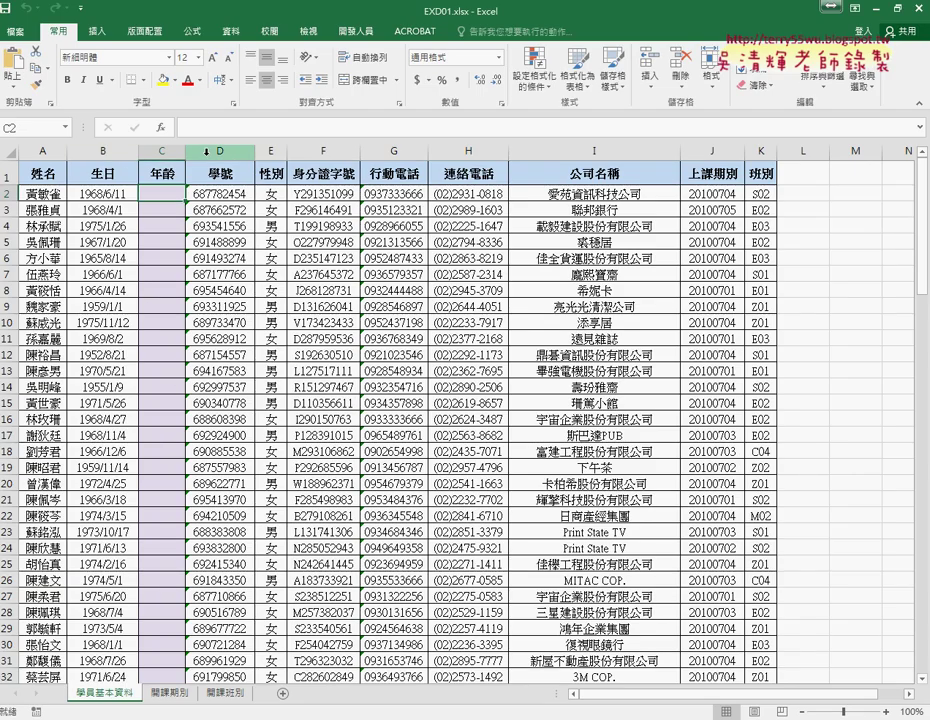
- Select 學號 column D and sketch an arrow showing its move to column A
click(220, 150)
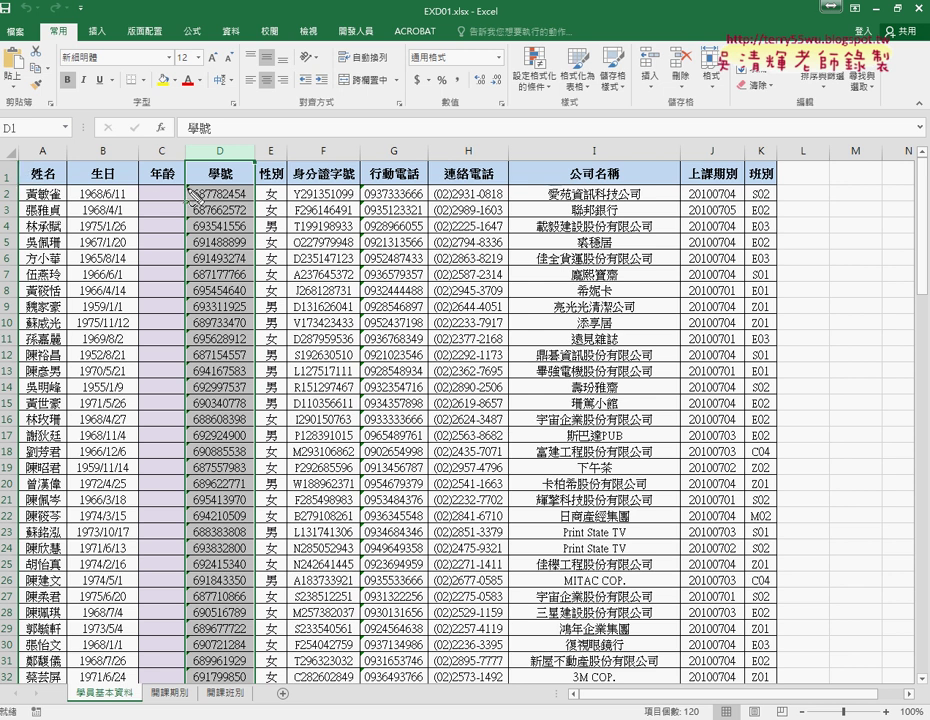
drag(176, 108, 28, 133)
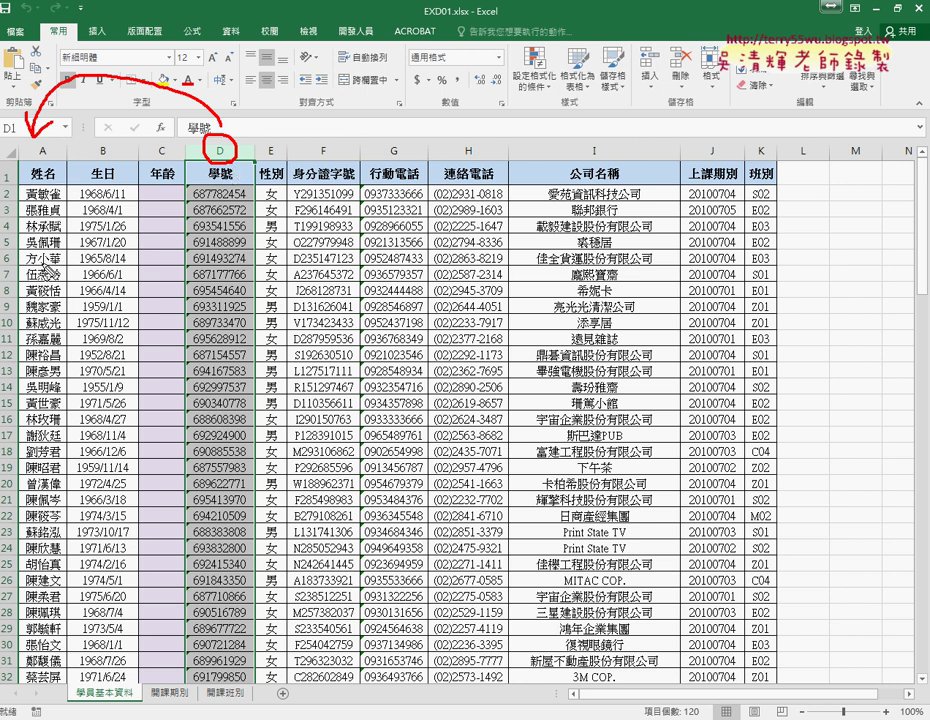
key(Escape)
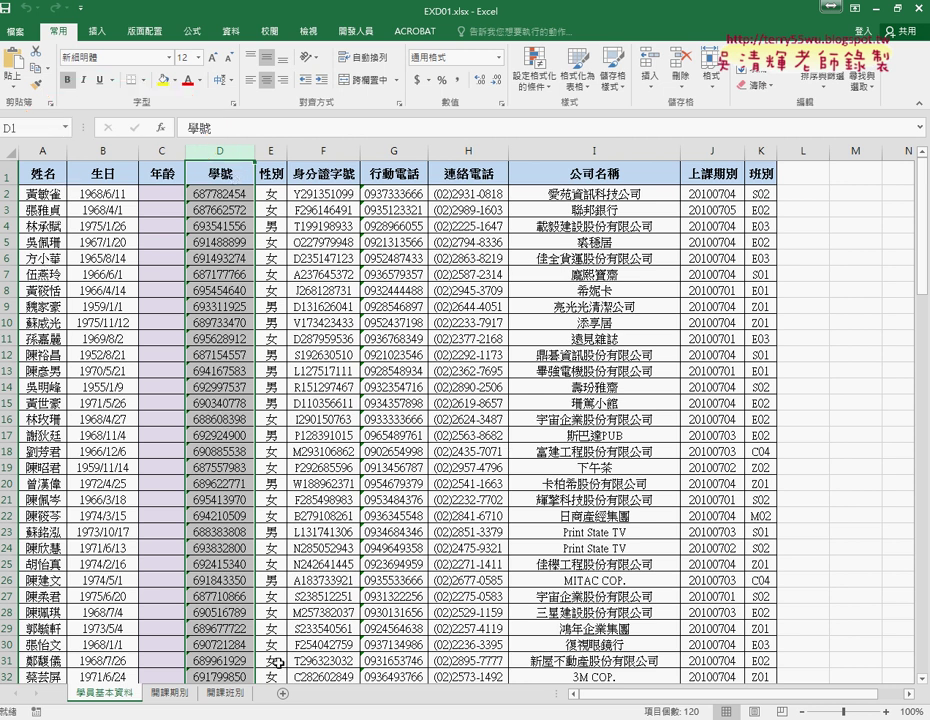
key(alt+Tab)
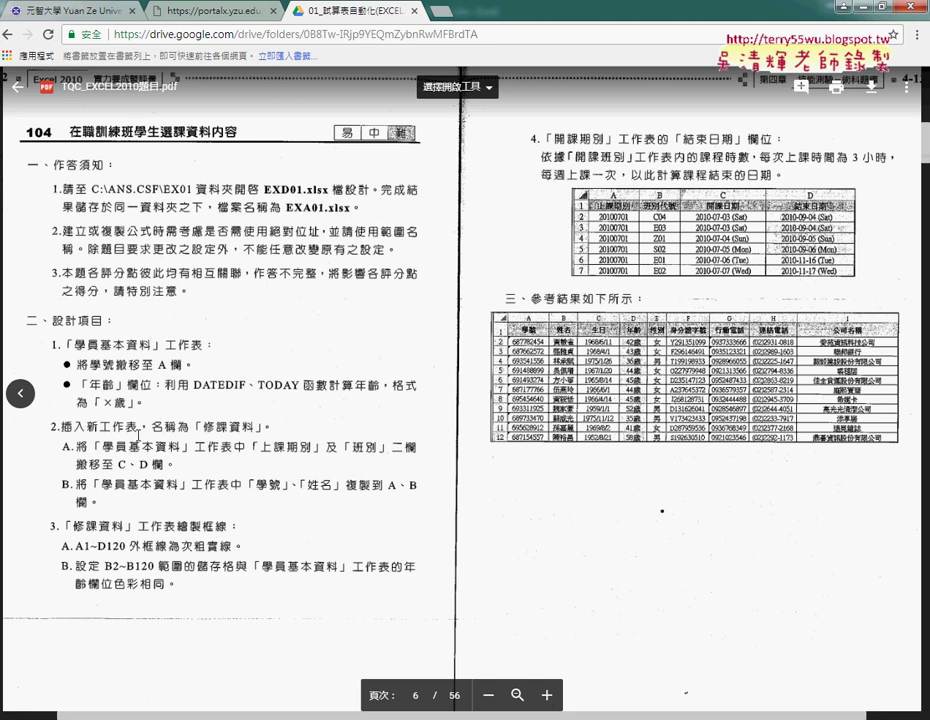
- Underline the new 修課資料 sheet requirement and the 學員基本資料, 上課期別 and 學號 items in steps A and B
drag(100, 433, 137, 436)
drag(203, 434, 255, 433)
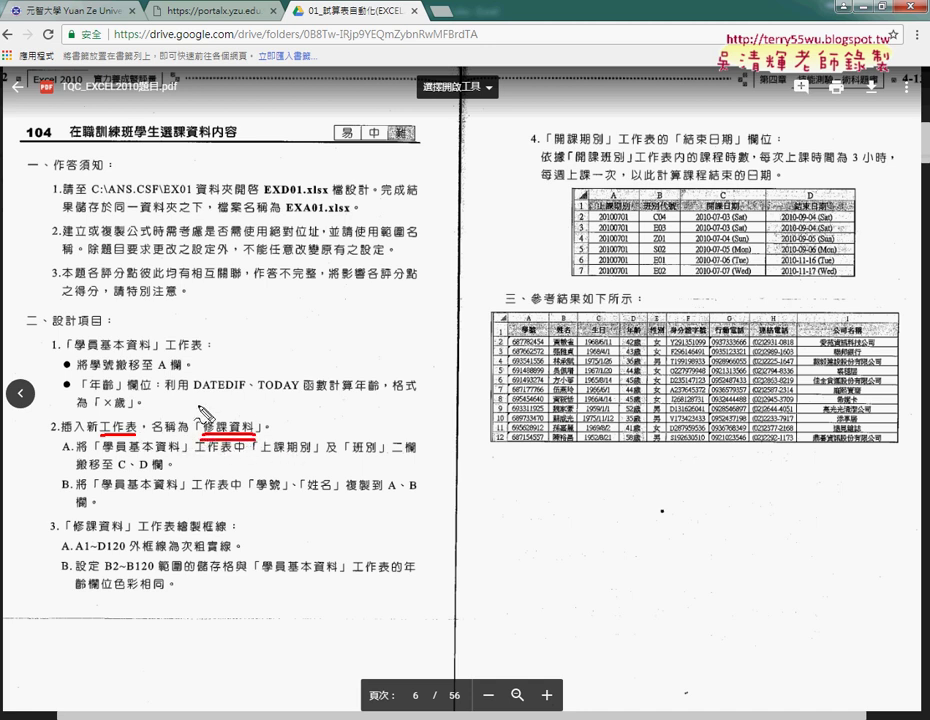
mouse_move(125, 432)
mouse_down()
mouse_move(150, 398)
mouse_move(235, 428)
mouse_up()
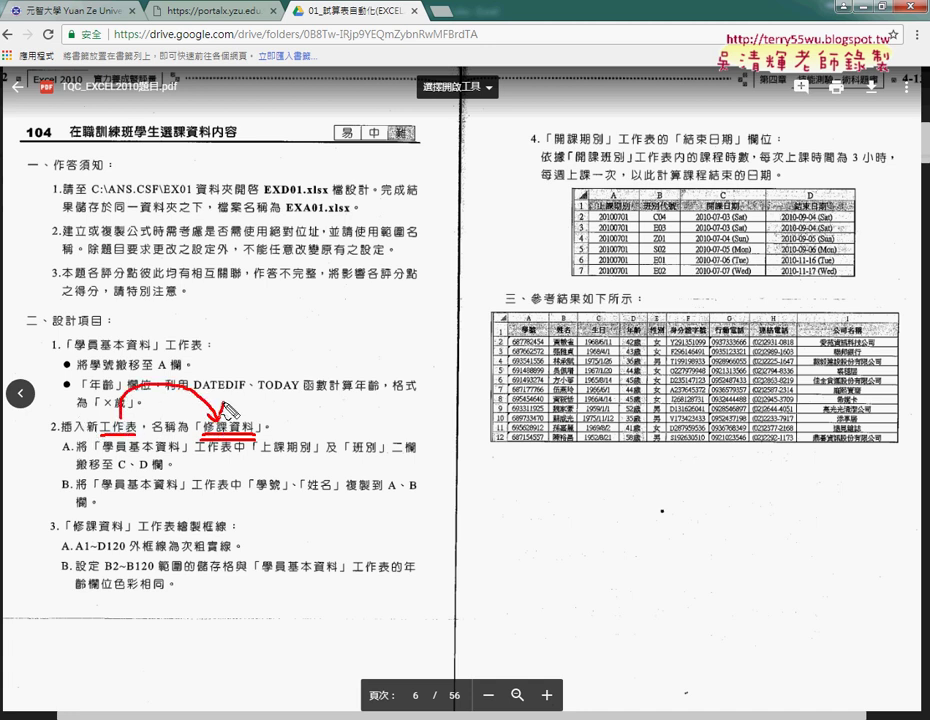
drag(78, 456, 183, 452)
drag(259, 456, 373, 451)
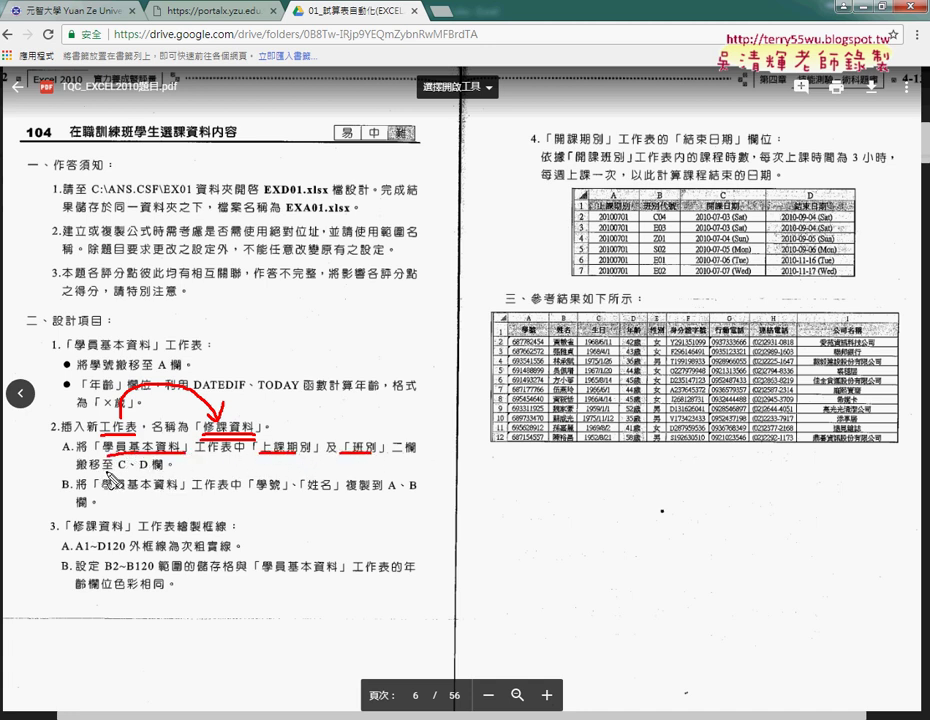
drag(116, 470, 157, 468)
drag(103, 490, 180, 488)
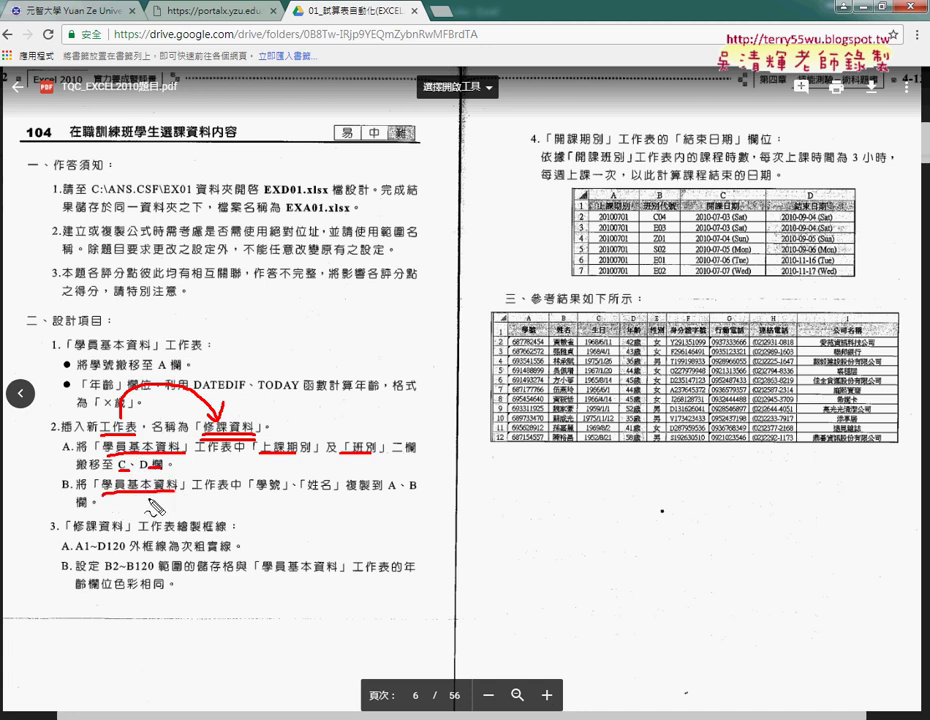
drag(256, 493, 334, 504)
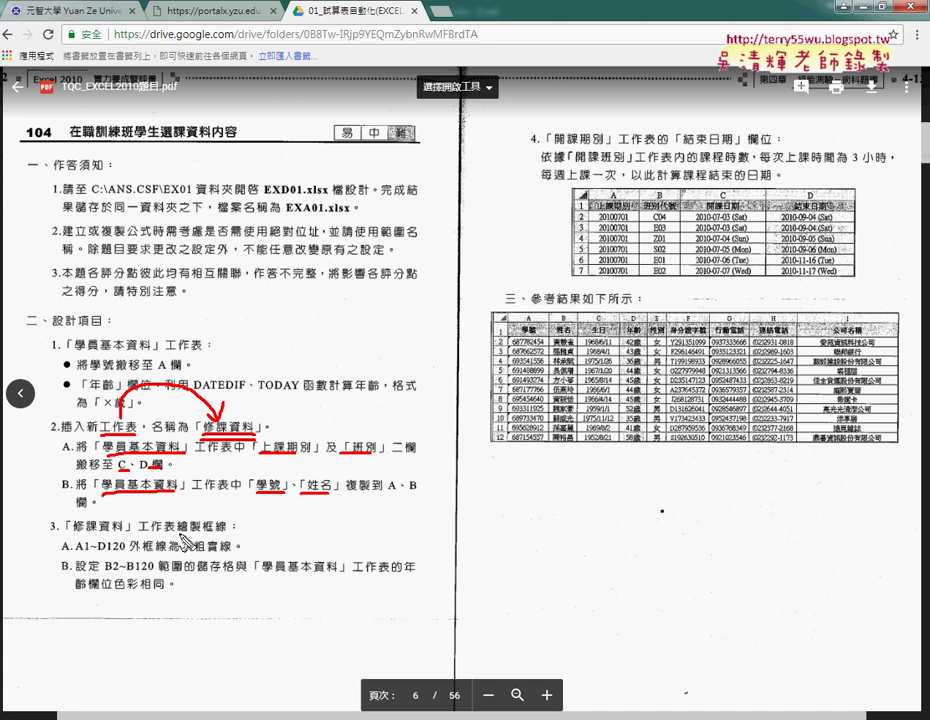
- Mark the 繪製框線 border step and the 開課期別 結束日期 item, then clear annotations and return to Excel
drag(182, 538, 225, 539)
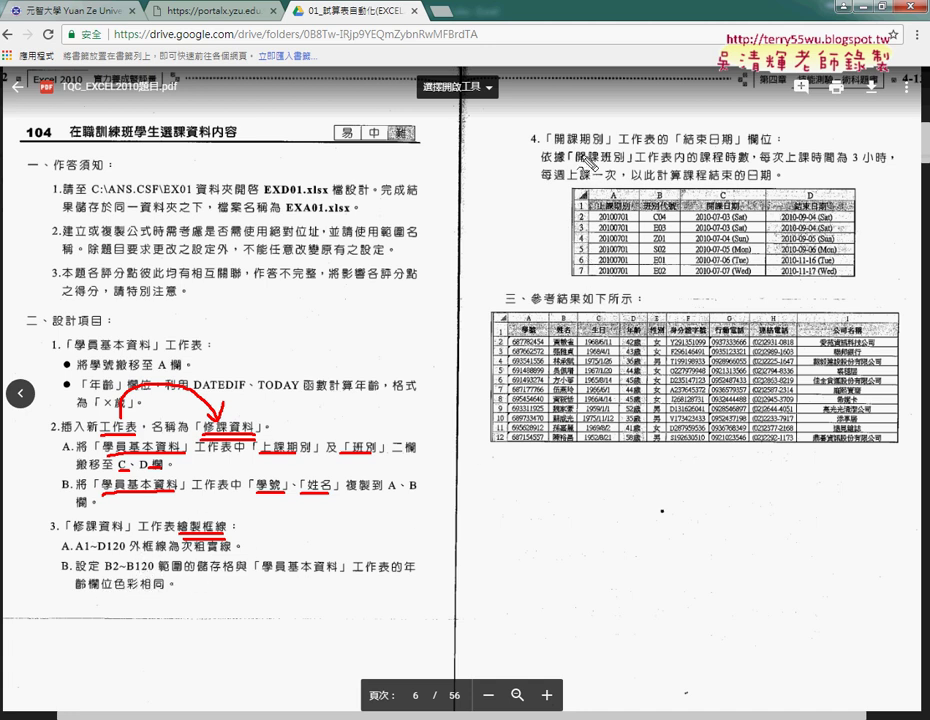
drag(554, 147, 602, 146)
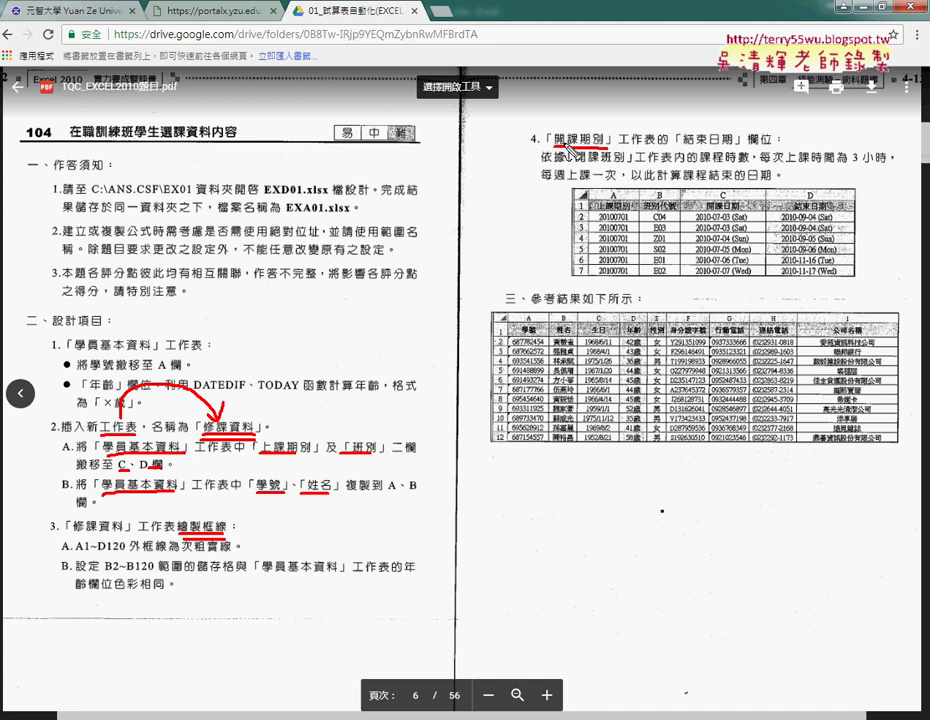
drag(686, 151, 742, 151)
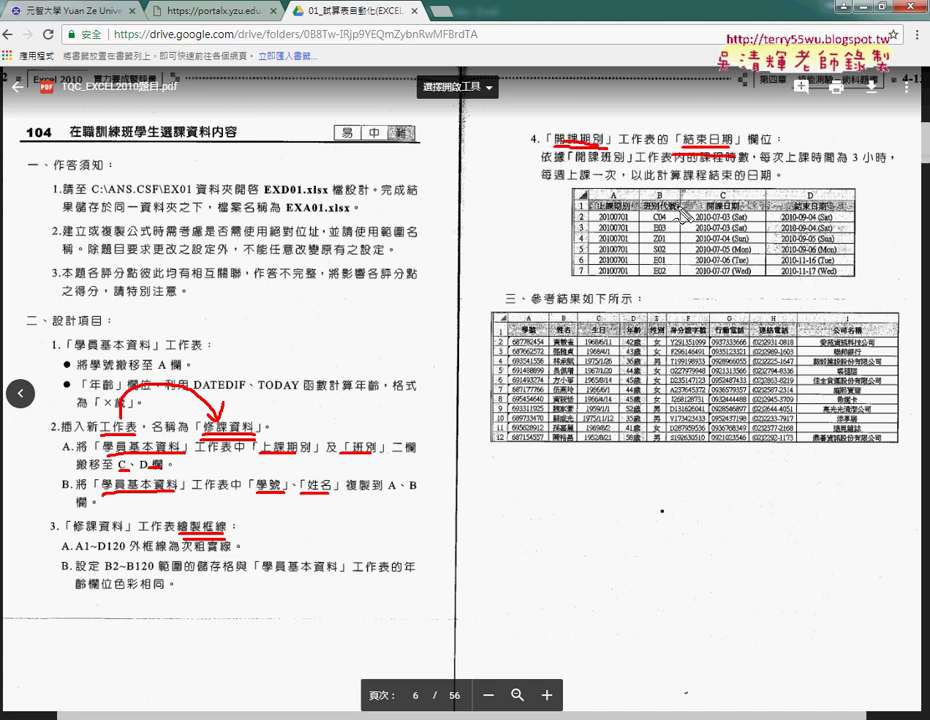
drag(510, 124, 550, 118)
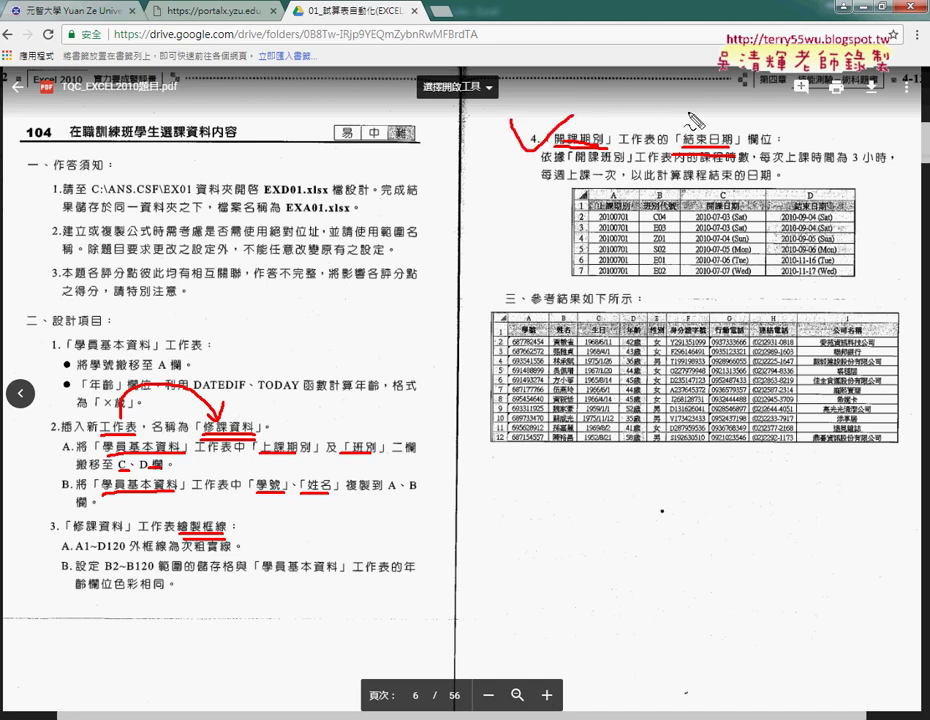
key(Escape)
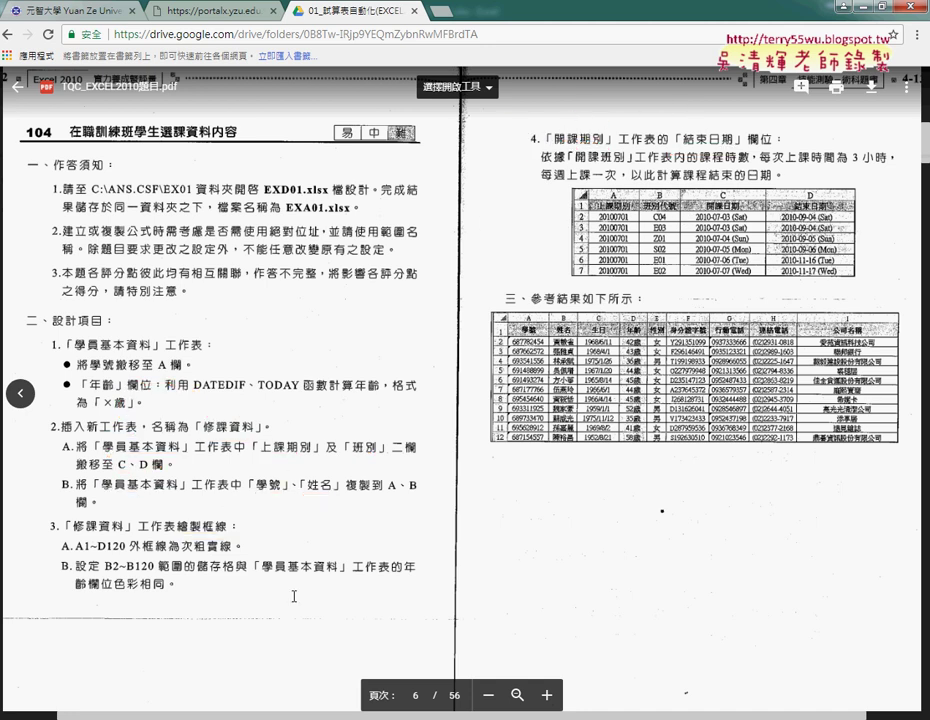
key(alt+Tab)
click(224, 693)
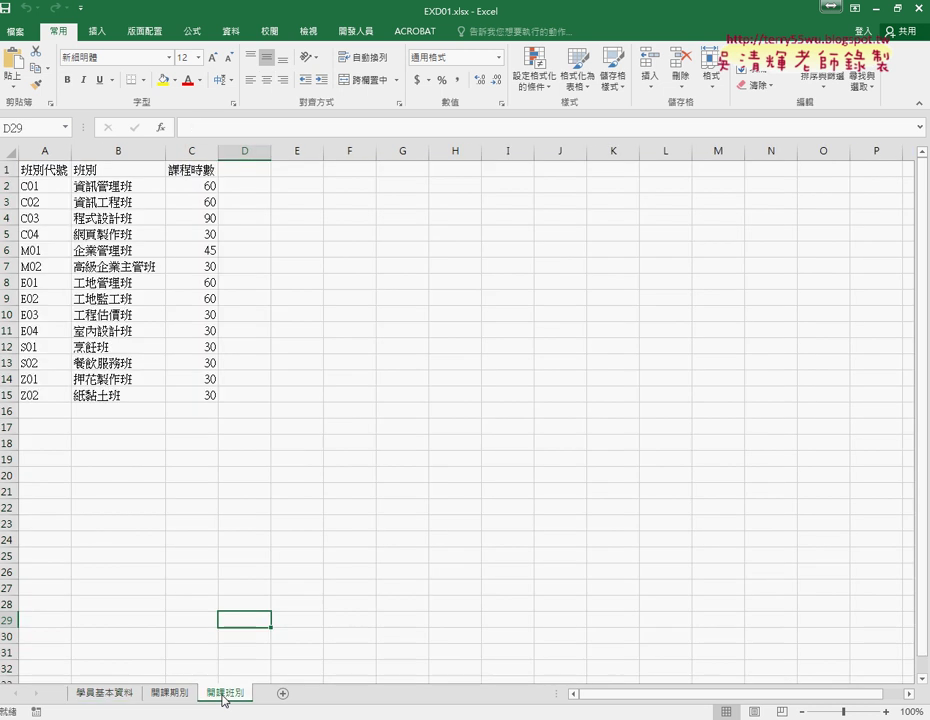
click(169, 693)
click(337, 188)
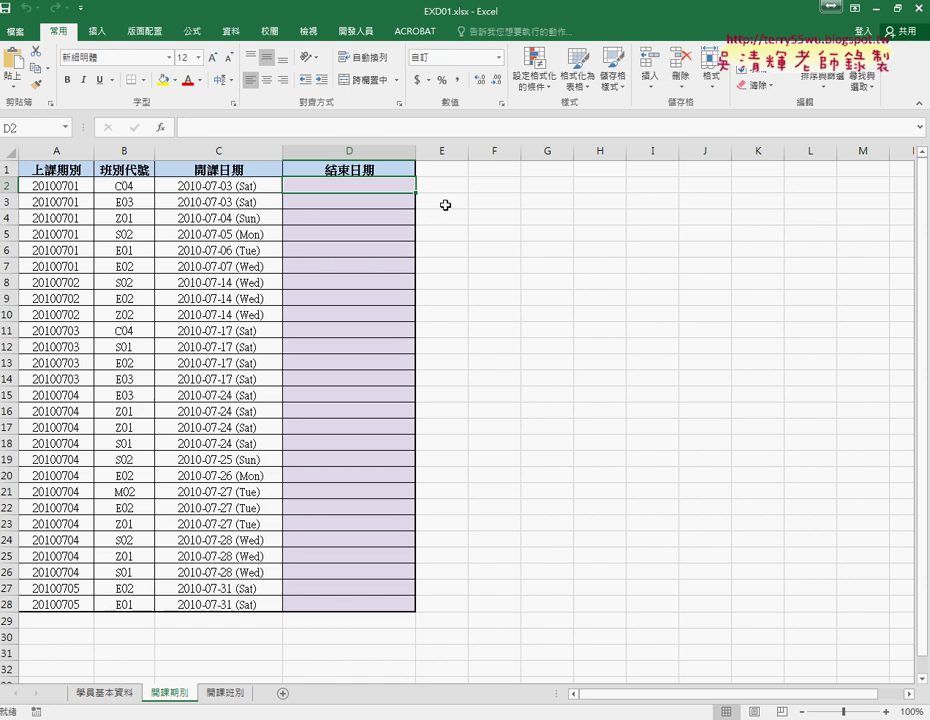
click(121, 184)
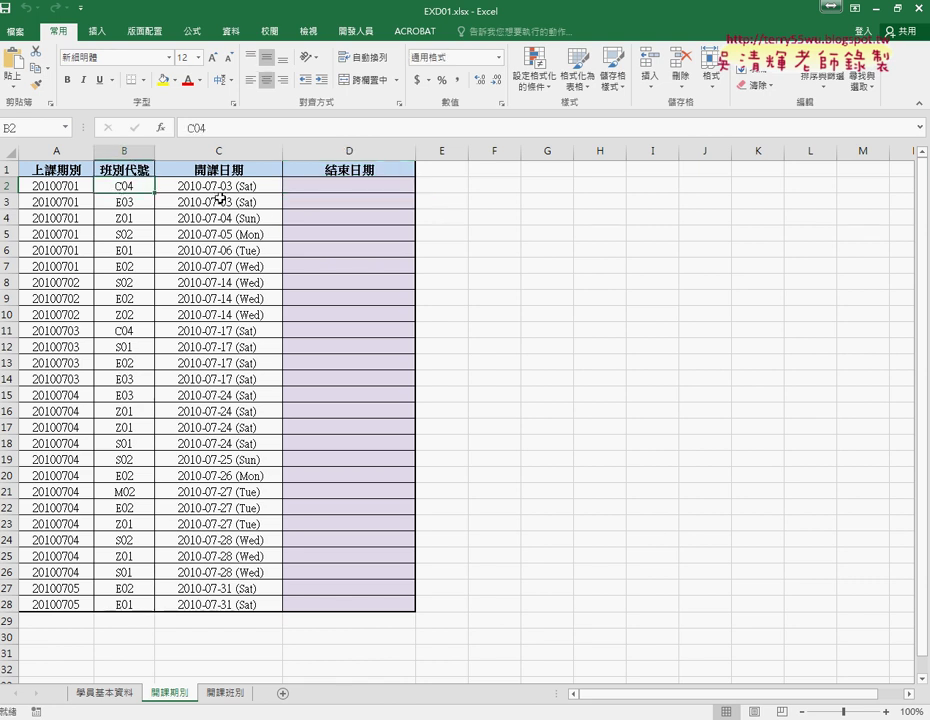
click(233, 698)
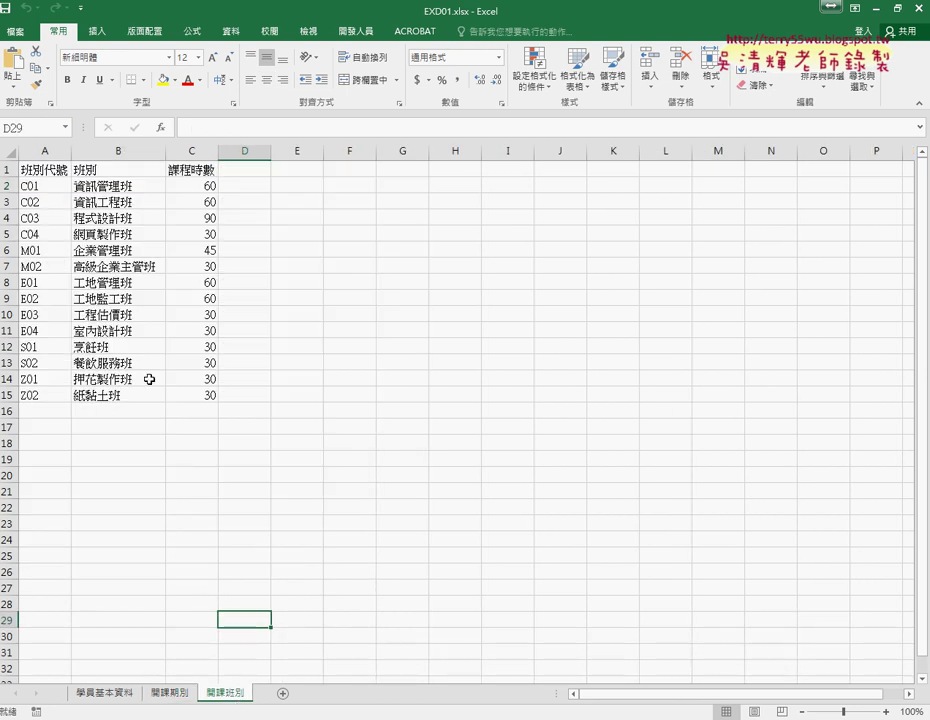
mouse_move(37, 186)
mouse_down()
mouse_move(54, 299)
mouse_move(208, 395)
mouse_up()
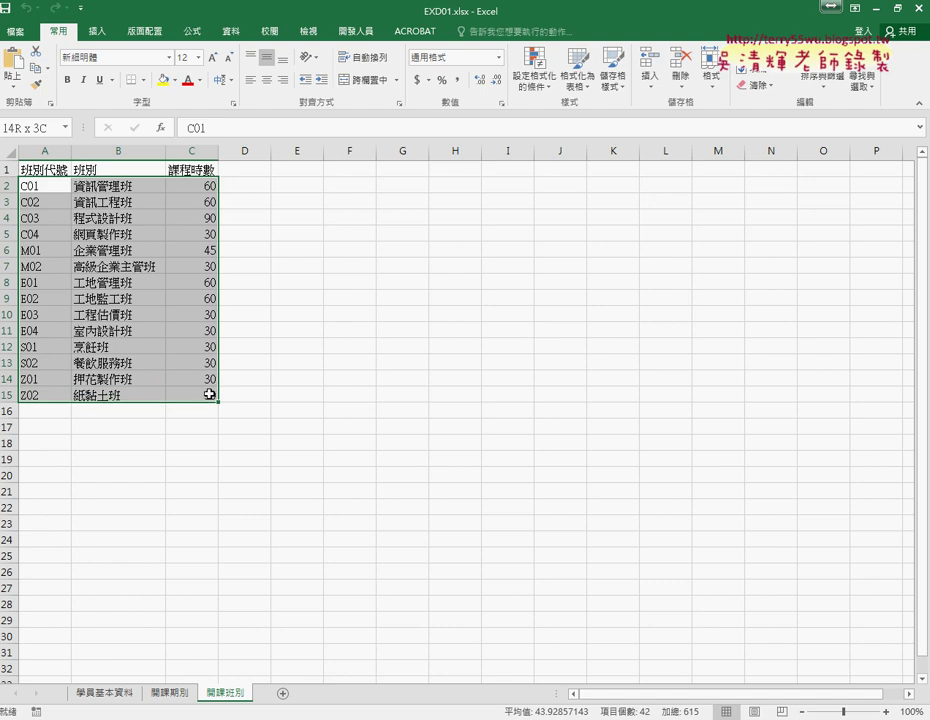
click(39, 236)
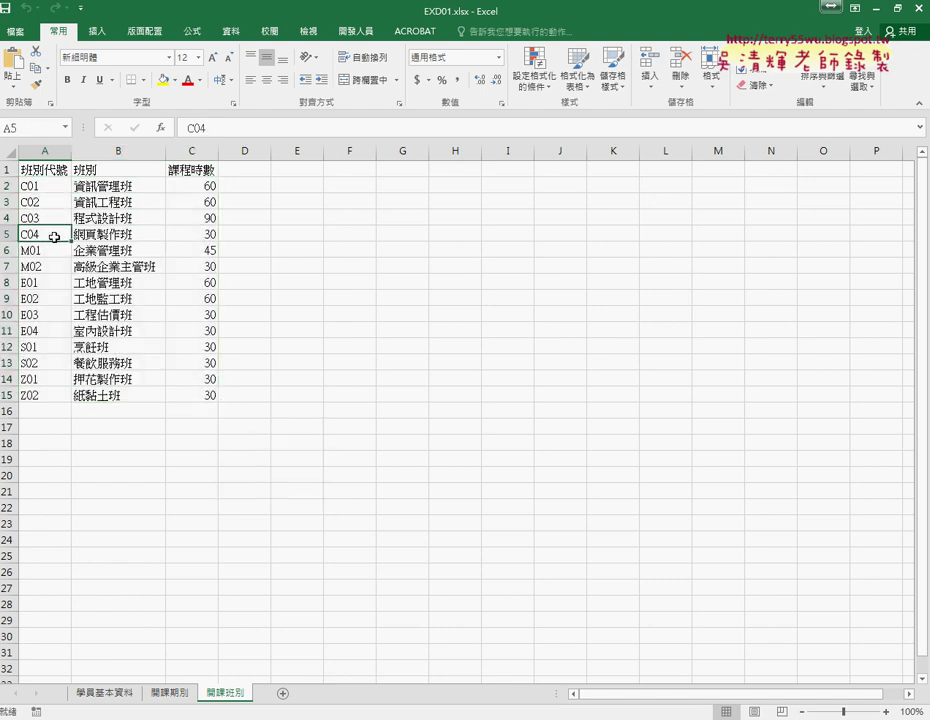
click(198, 238)
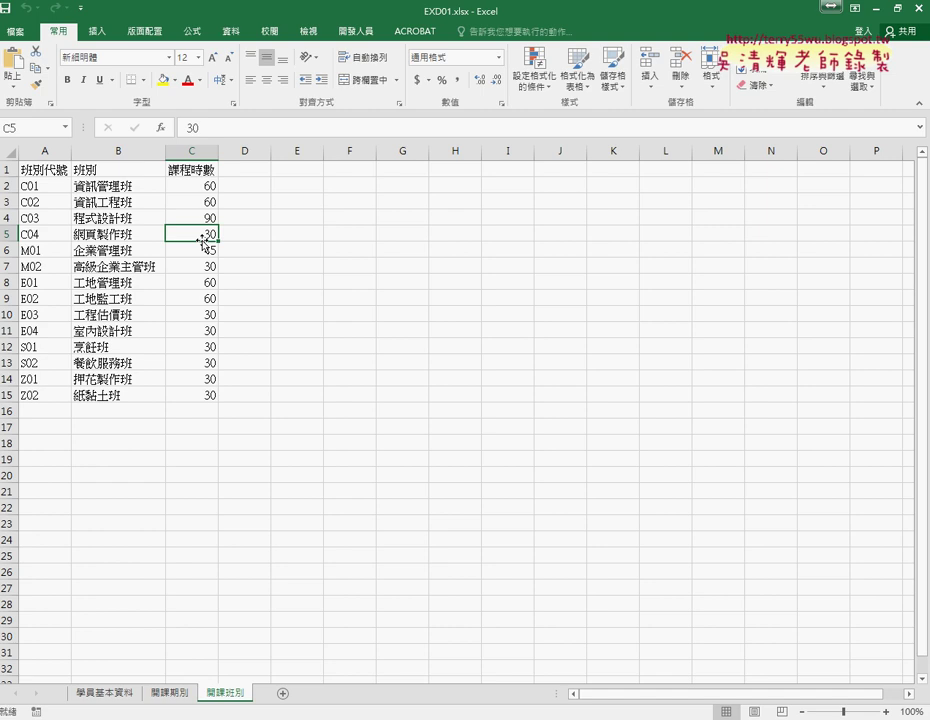
- Compare the 開課期別 start date in C2 with class C04's 30 course hours on 開課班別
click(168, 692)
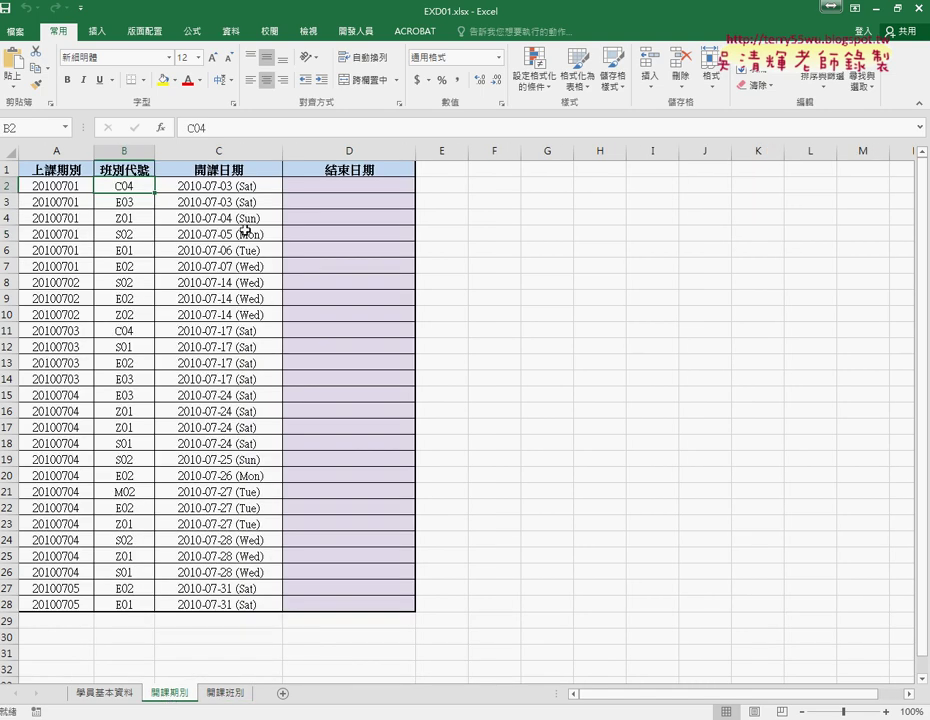
click(188, 186)
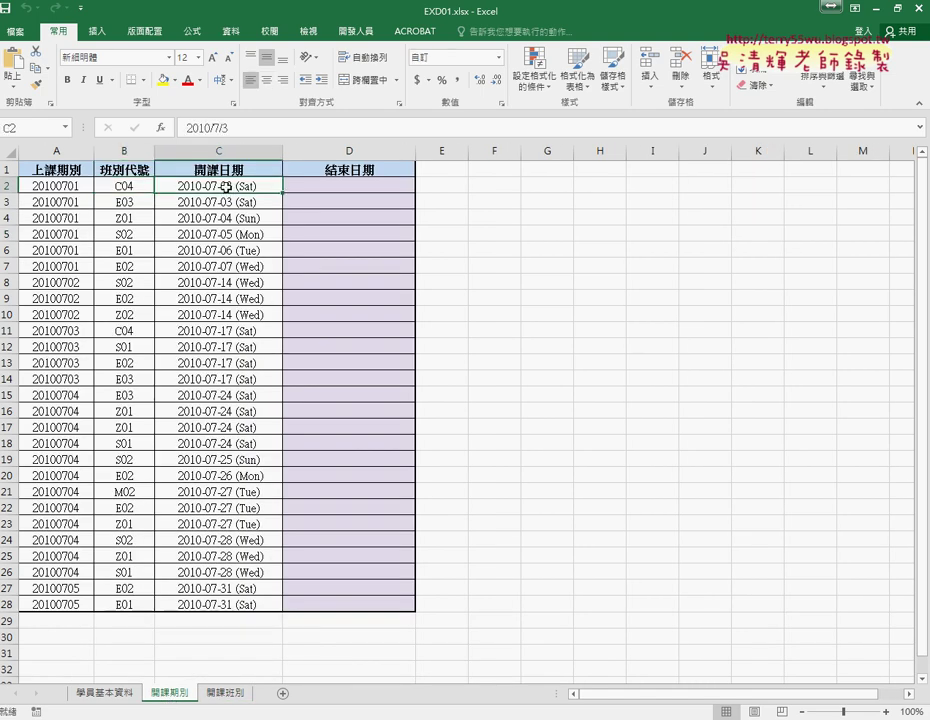
click(354, 186)
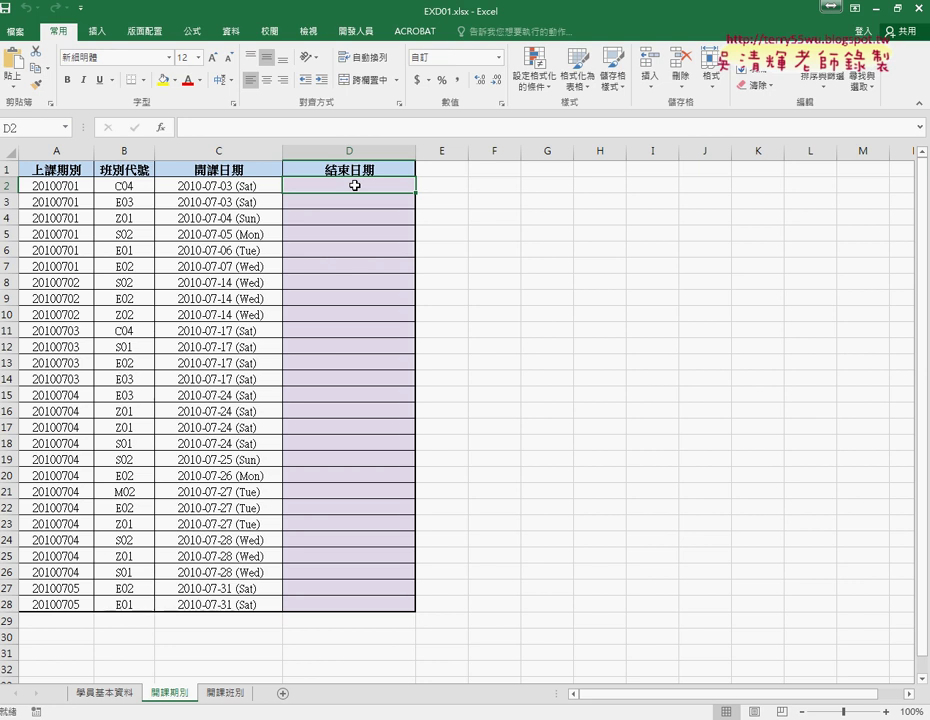
click(228, 697)
drag(40, 233, 197, 233)
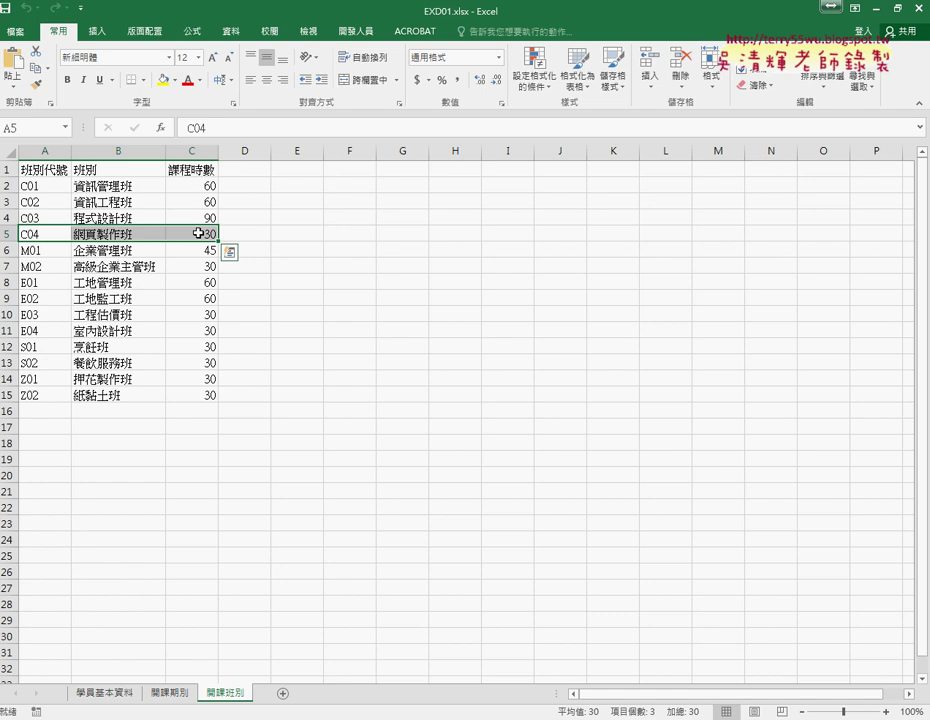
click(33, 233)
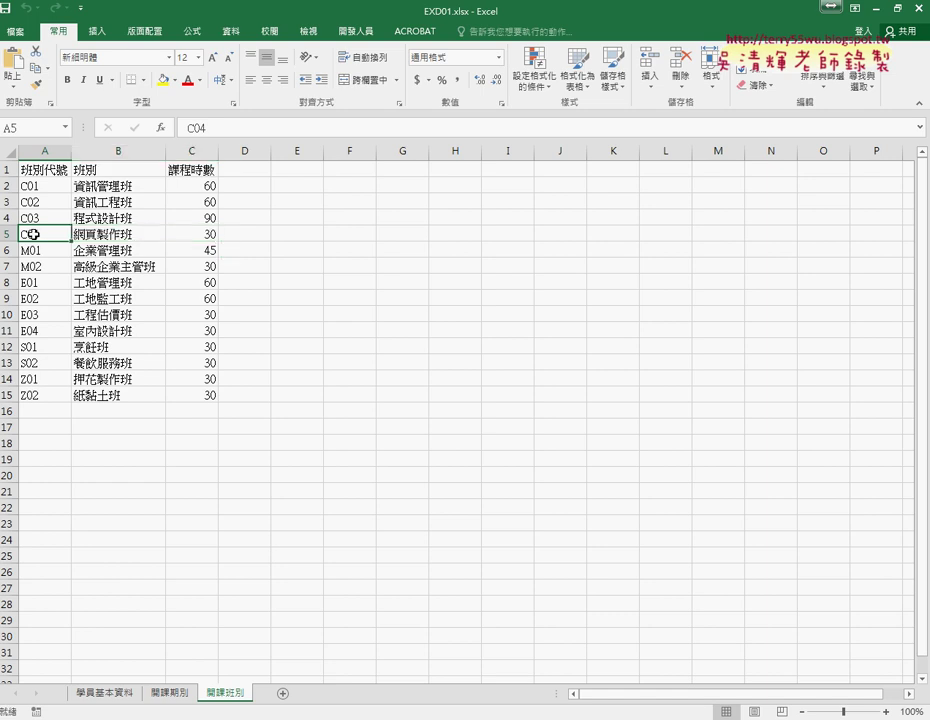
click(195, 234)
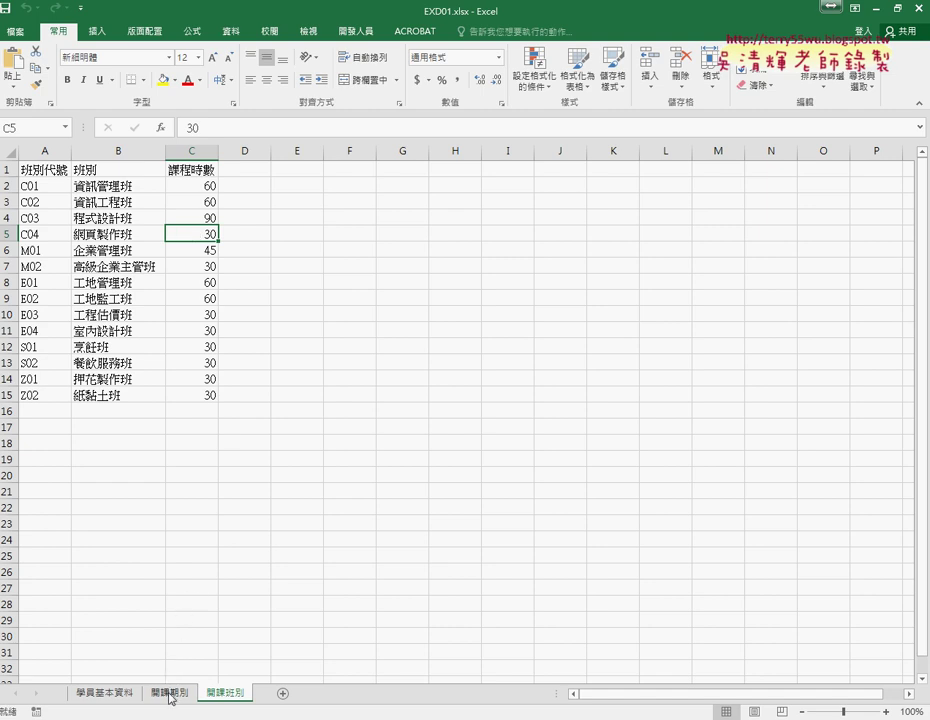
- Return to 開課期別 and recheck start date C2 beside empty end-date cell D2
click(162, 692)
click(363, 187)
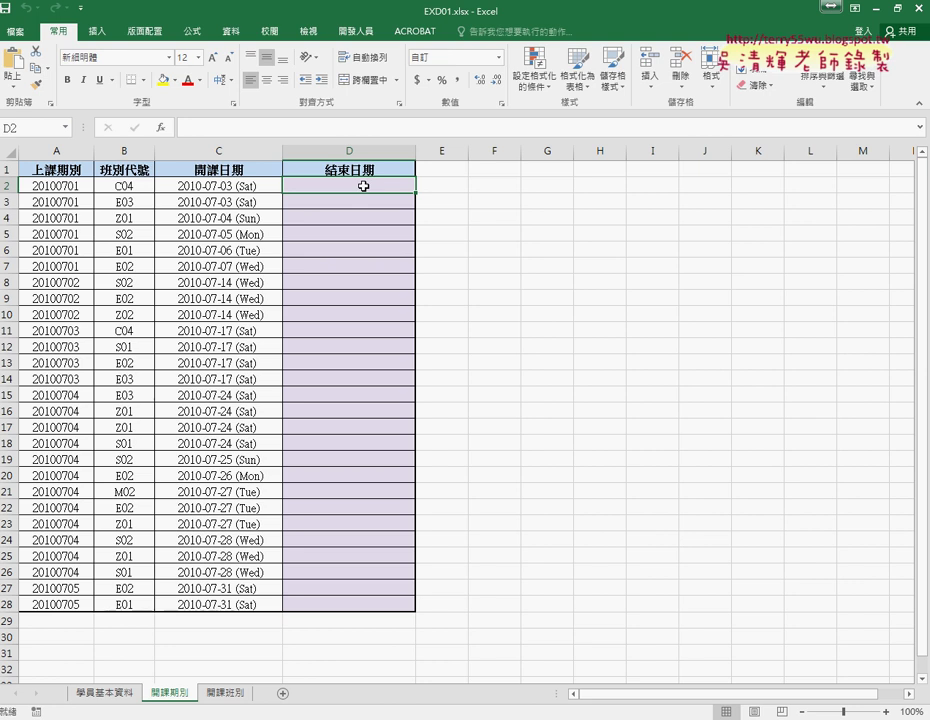
click(237, 186)
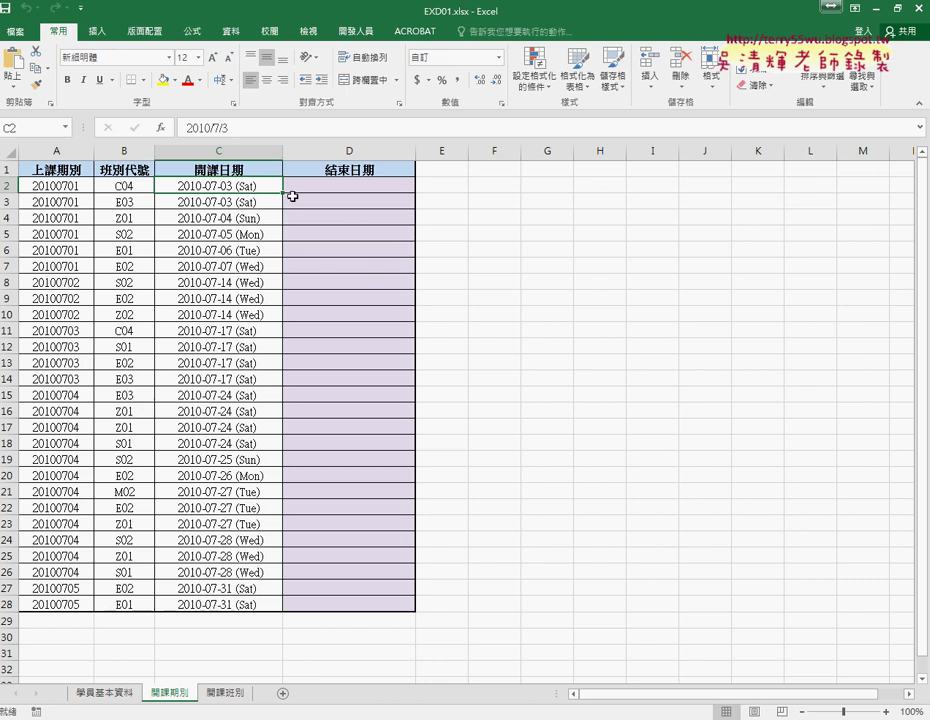
click(346, 186)
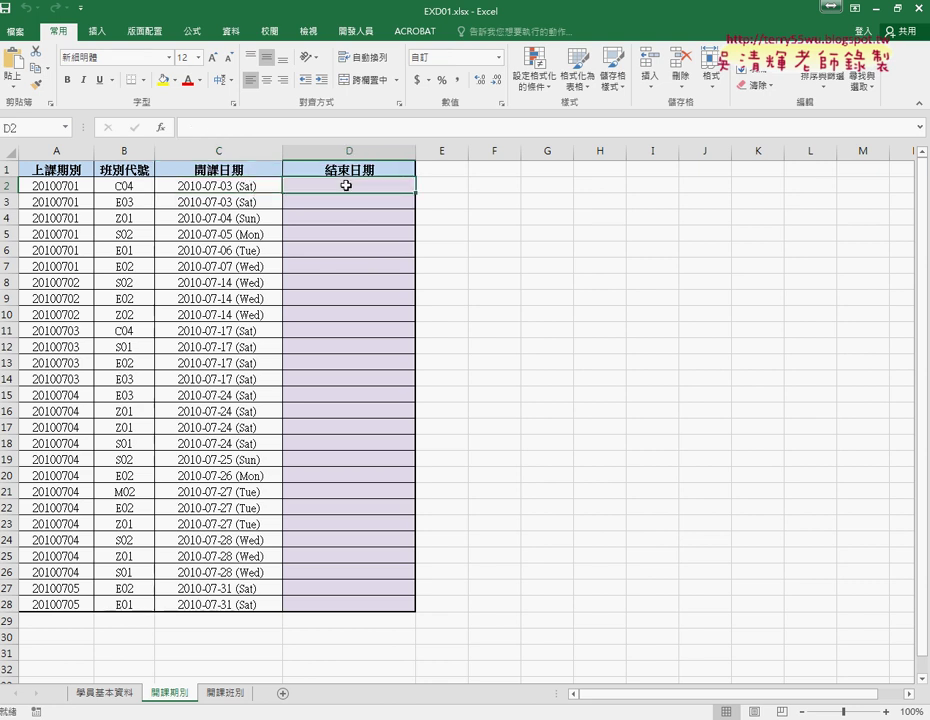
- Go to the 學員基本資料 sheet, select the 年齡 column, and glance at the PDF instructions
click(104, 692)
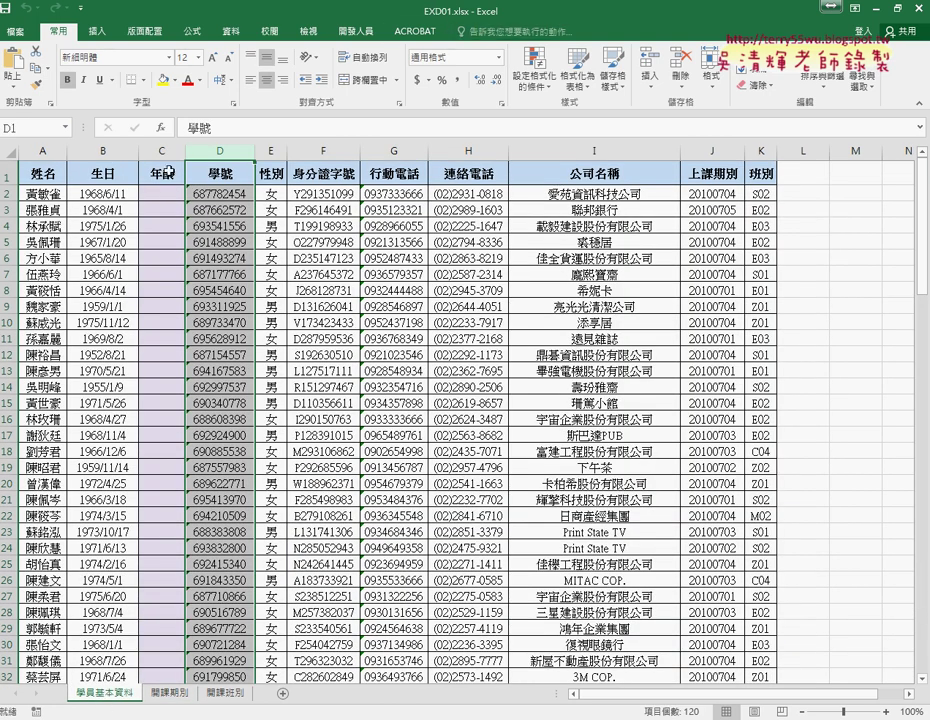
click(165, 151)
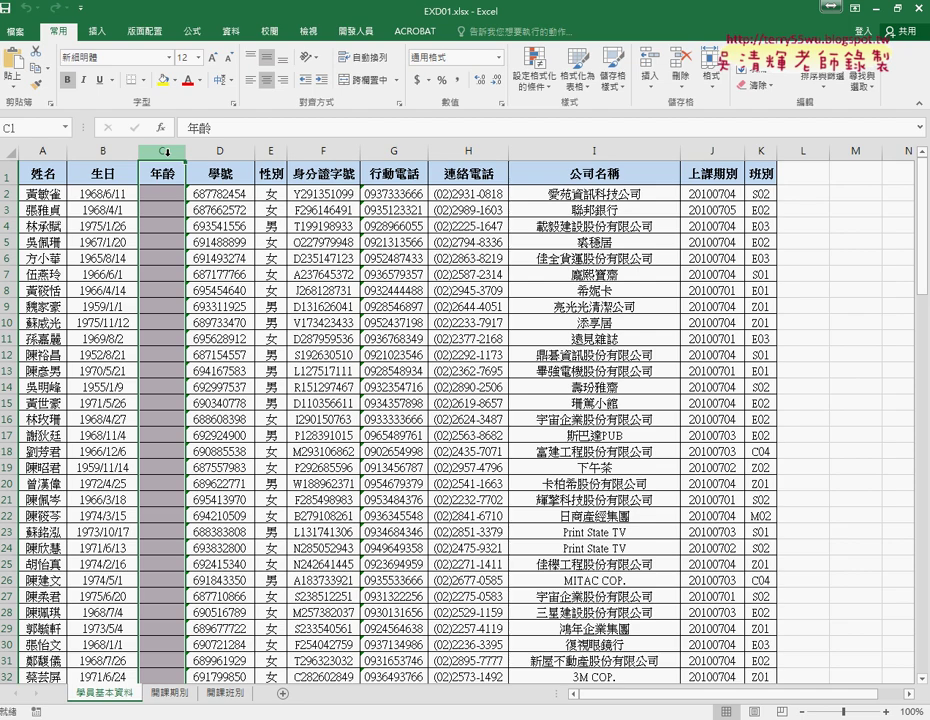
key(alt+Tab)
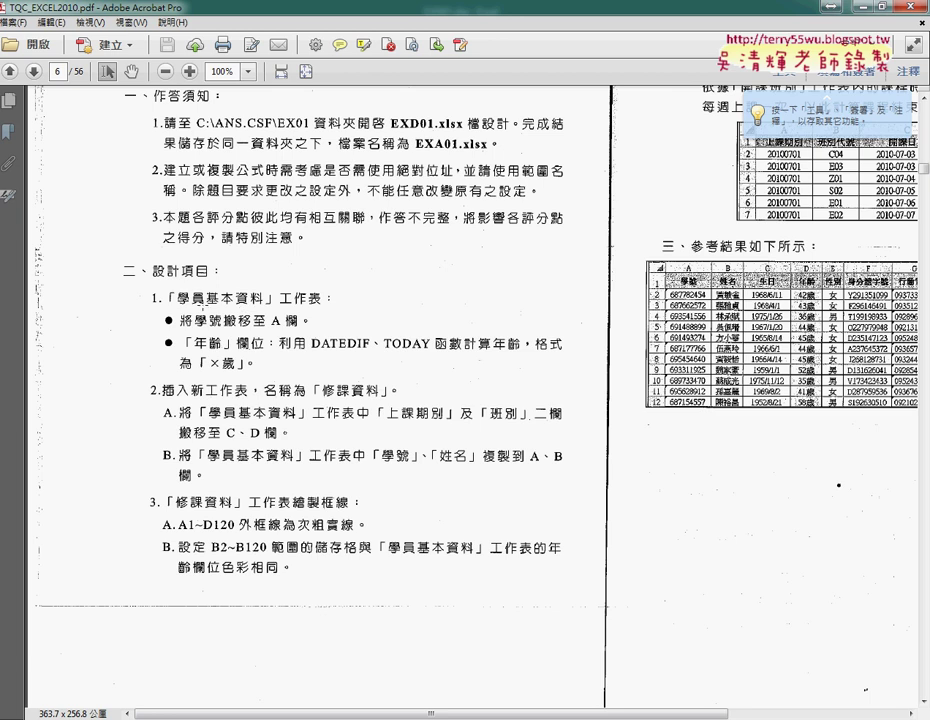
click(860, 12)
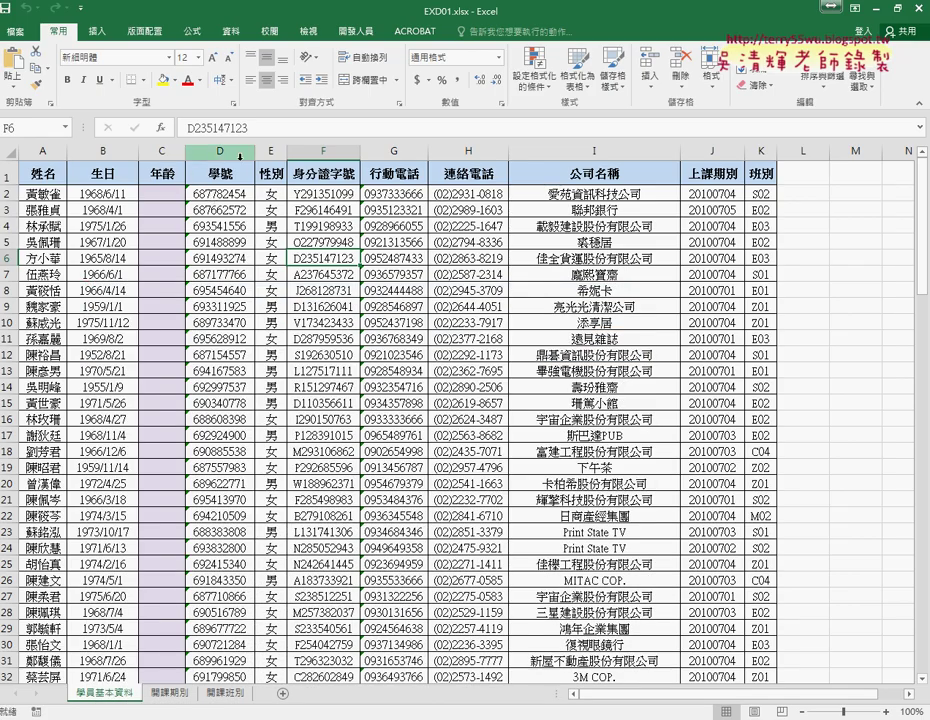
click(241, 155)
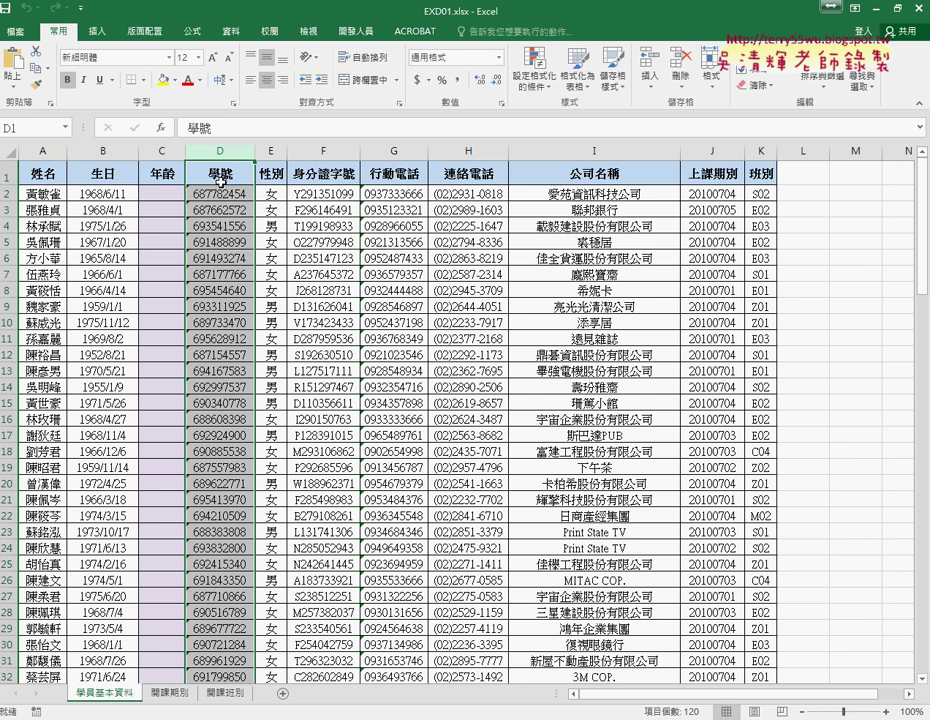
- Cut the 學號 column D and select column A as the destination
right_click(221, 170)
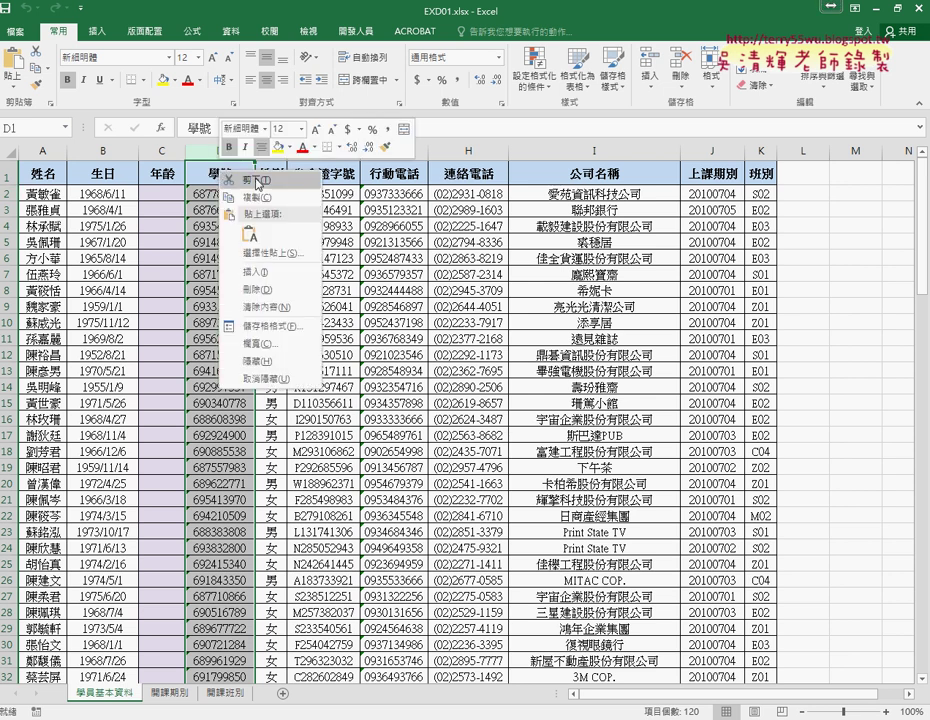
click(204, 148)
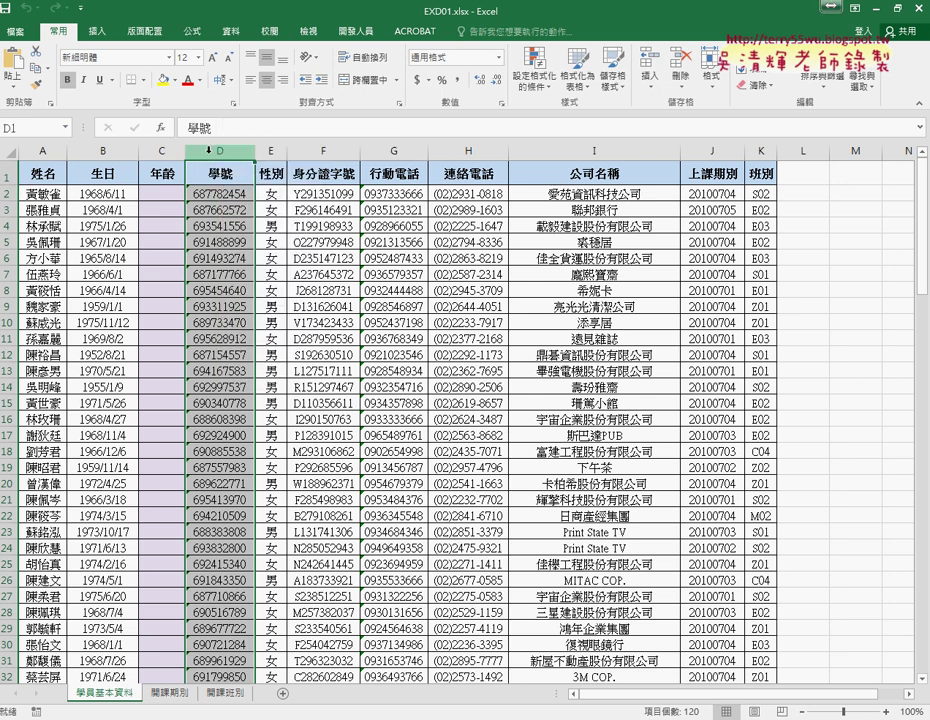
right_click(215, 169)
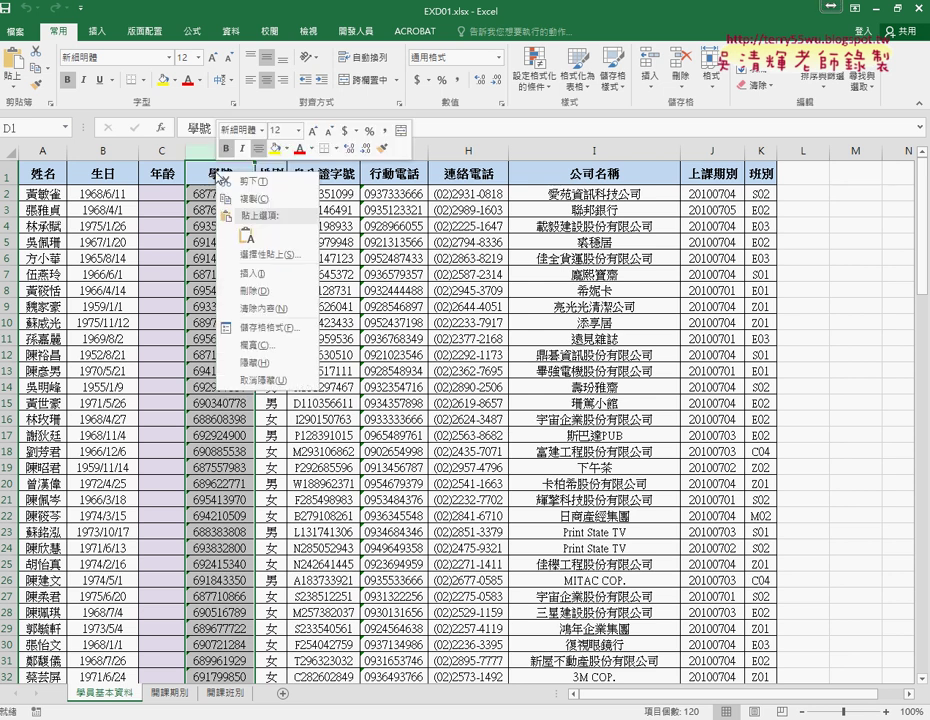
click(244, 181)
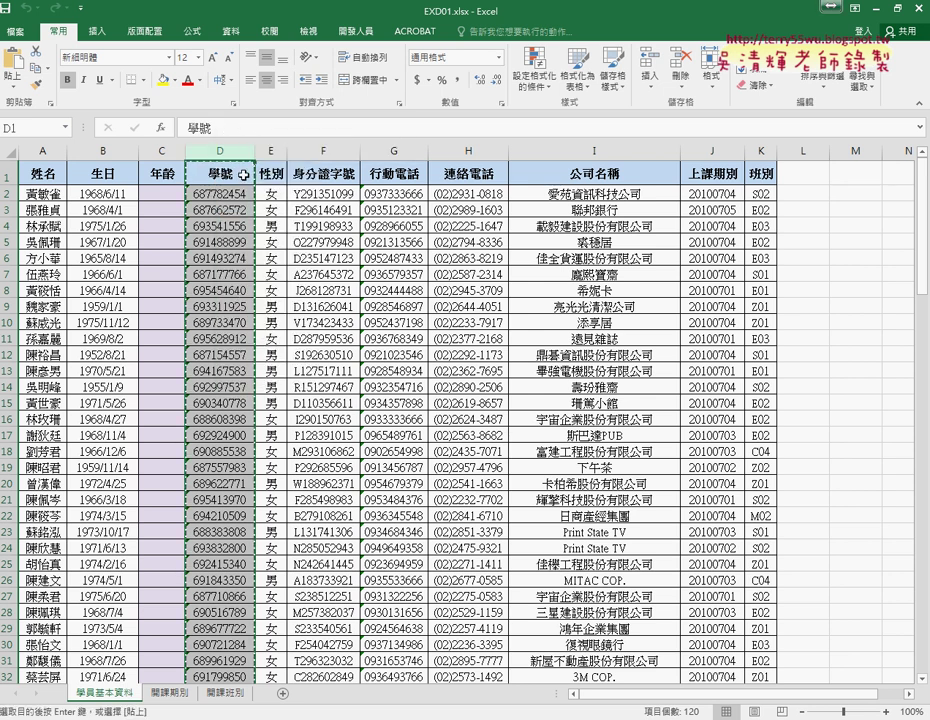
click(40, 150)
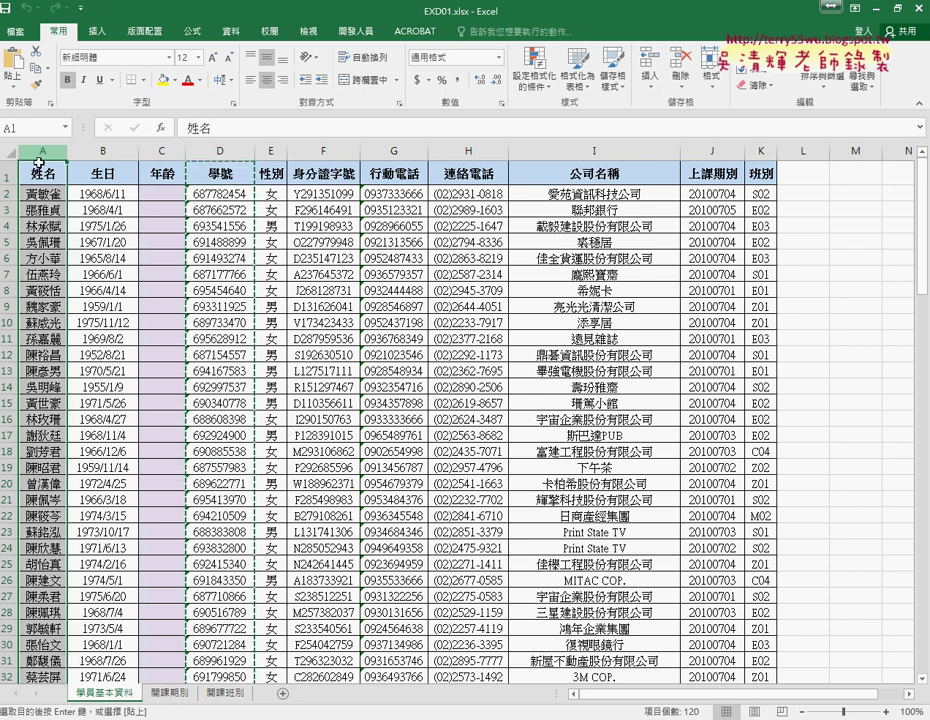
- Insert the cut 學號 cells at column A, shifting 姓名, 生日 and 年齡 right
right_click(46, 172)
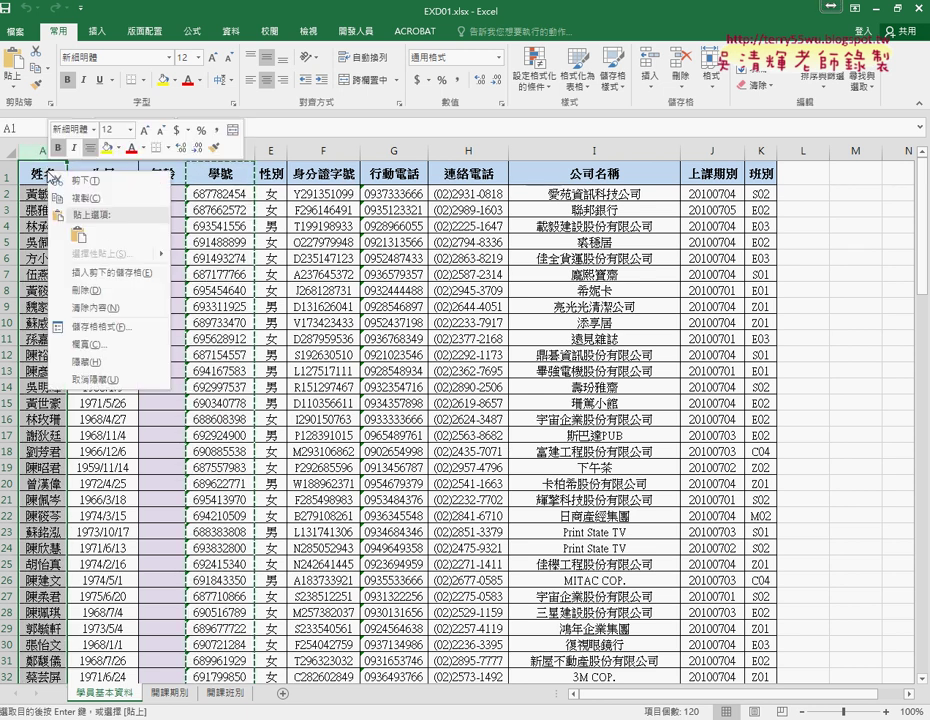
click(78, 236)
click(78, 236)
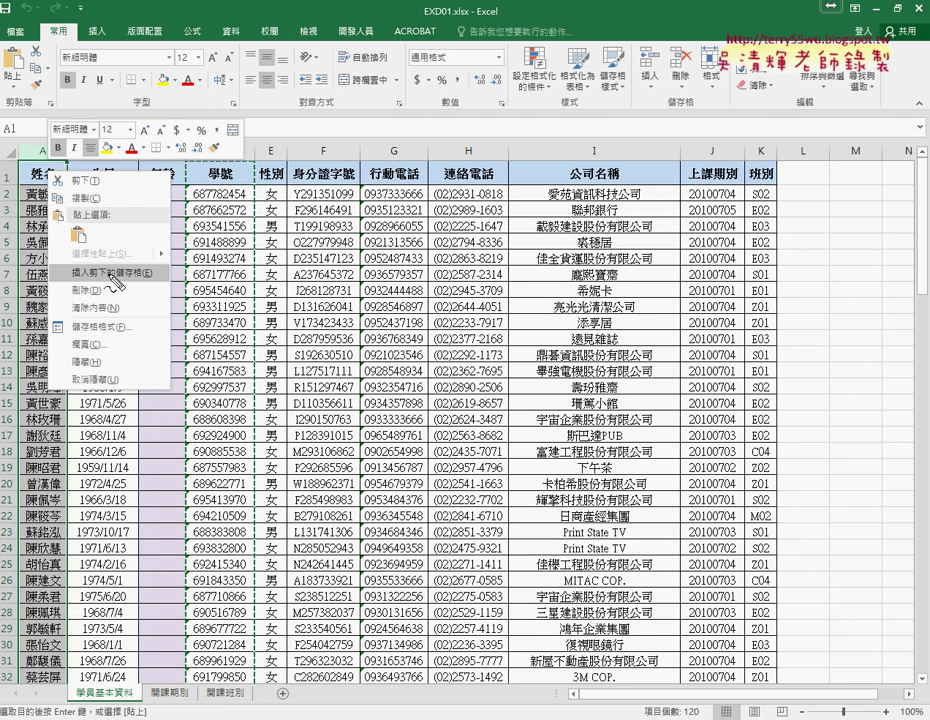
drag(139, 284, 162, 287)
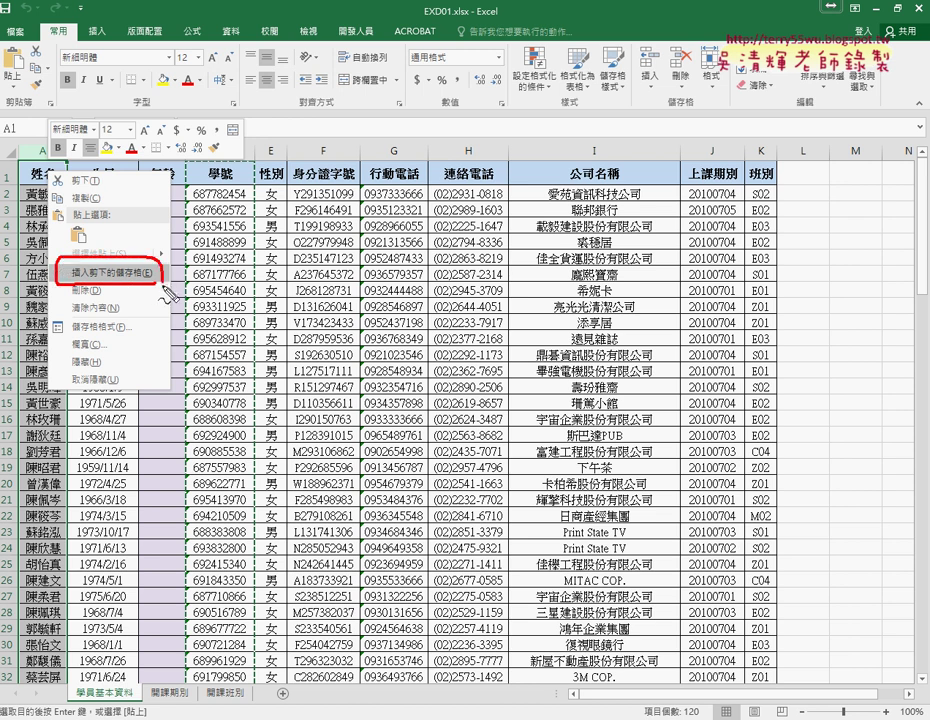
mouse_move(215, 118)
mouse_down()
mouse_move(238, 132)
mouse_move(229, 160)
mouse_move(40, 148)
mouse_move(48, 152)
mouse_up()
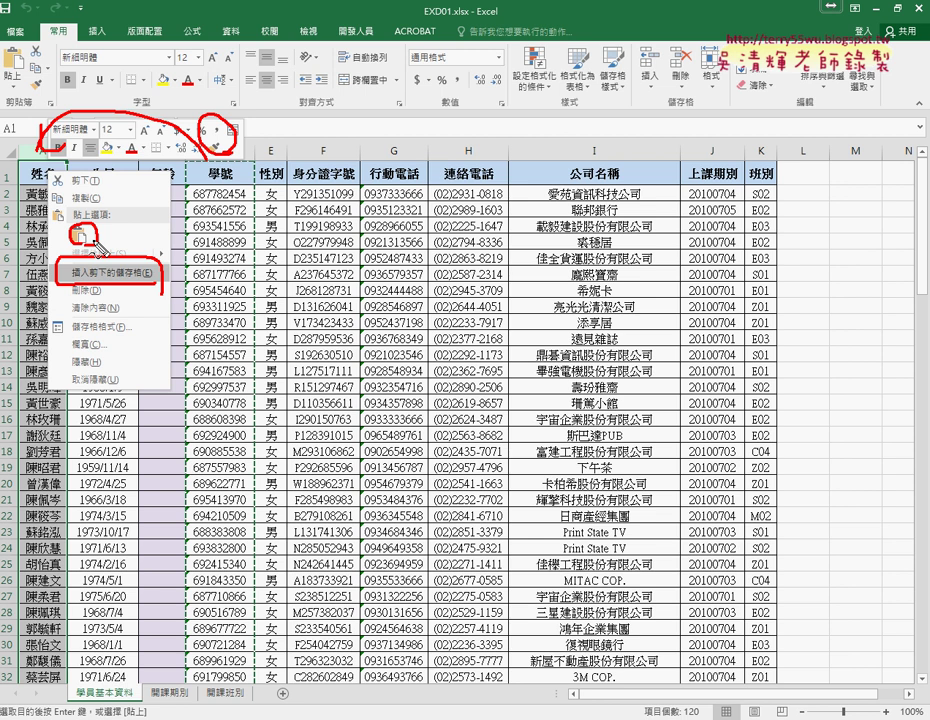
key(Escape)
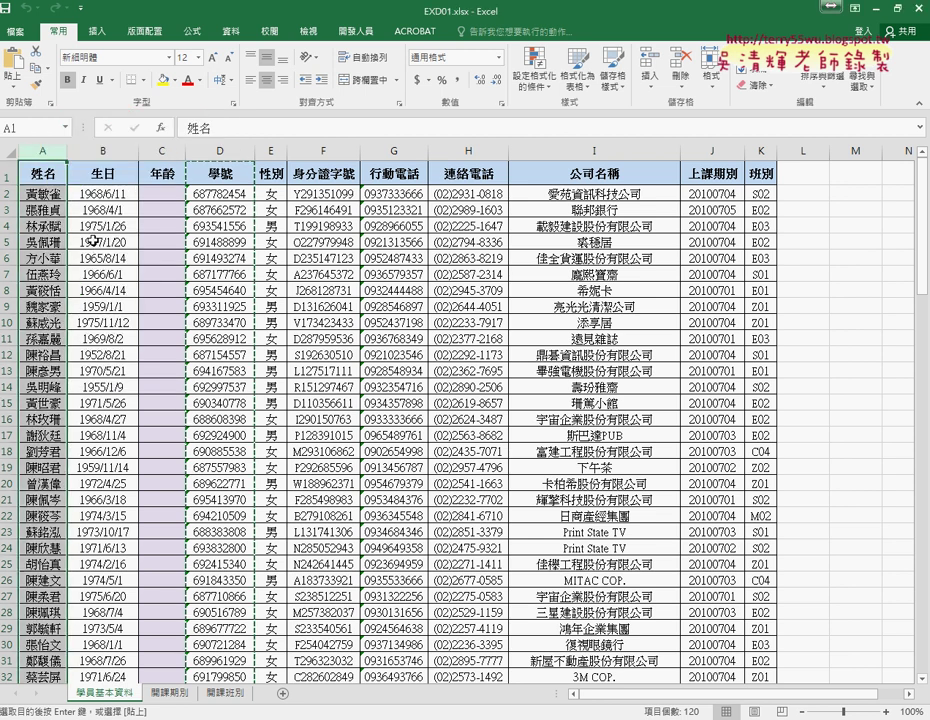
right_click(45, 176)
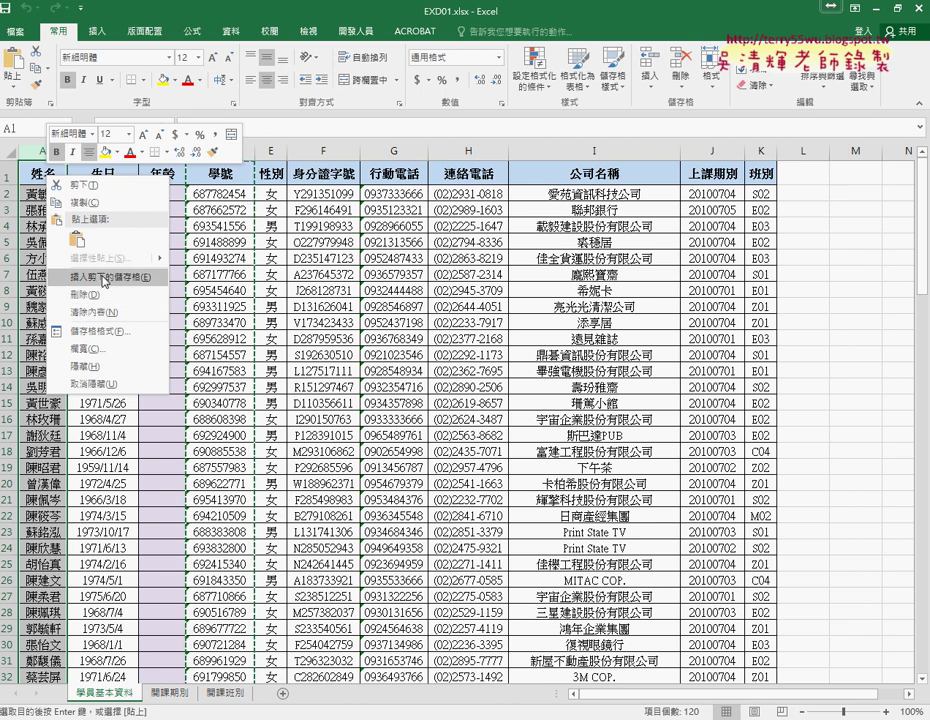
click(103, 278)
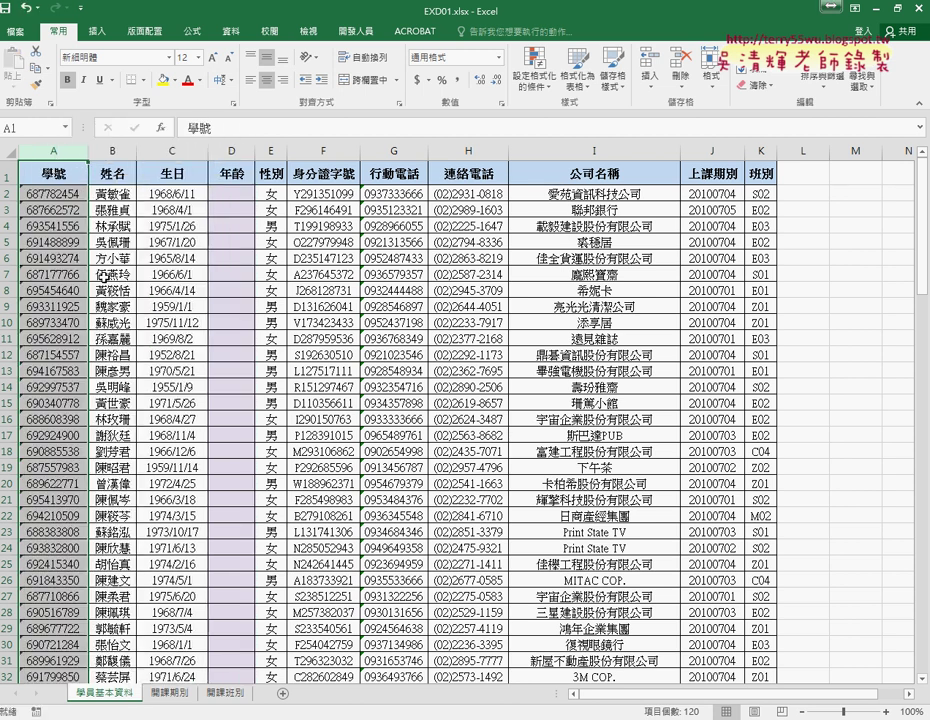
click(119, 151)
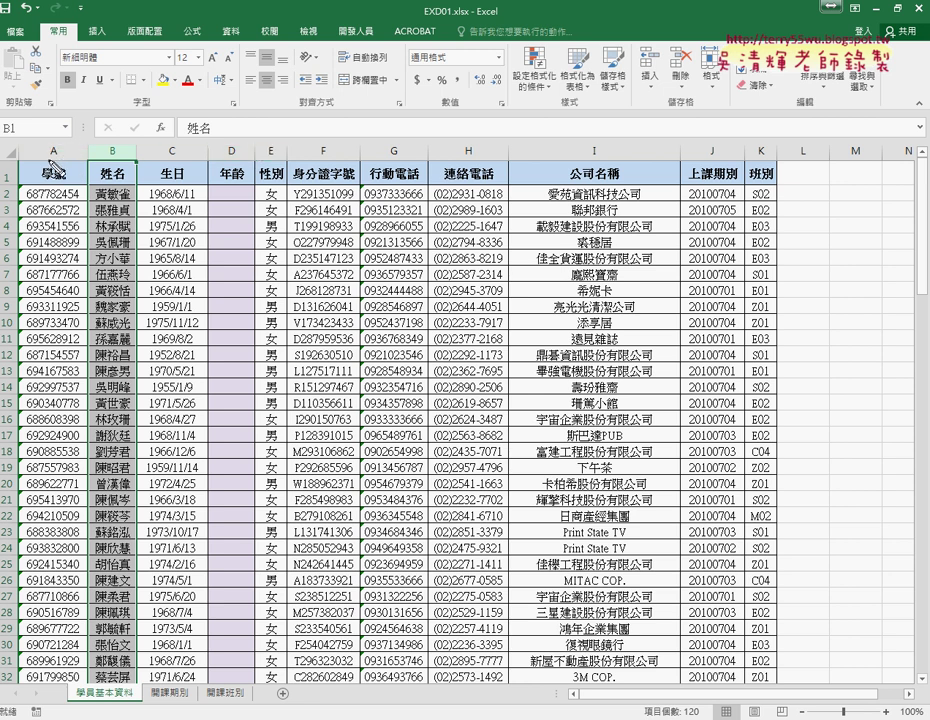
drag(58, 137, 62, 141)
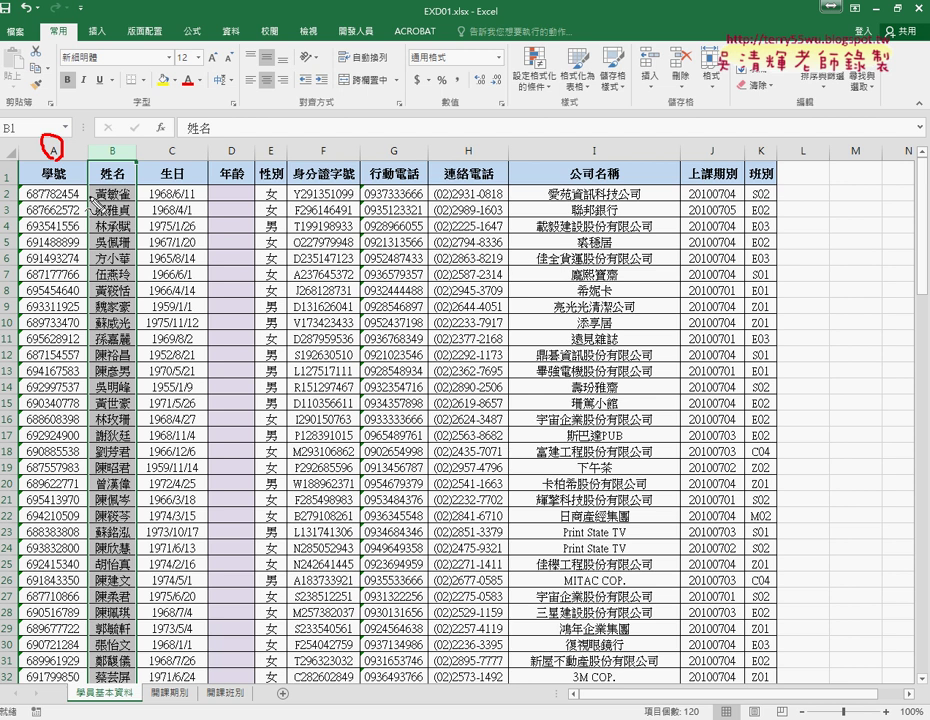
click(232, 196)
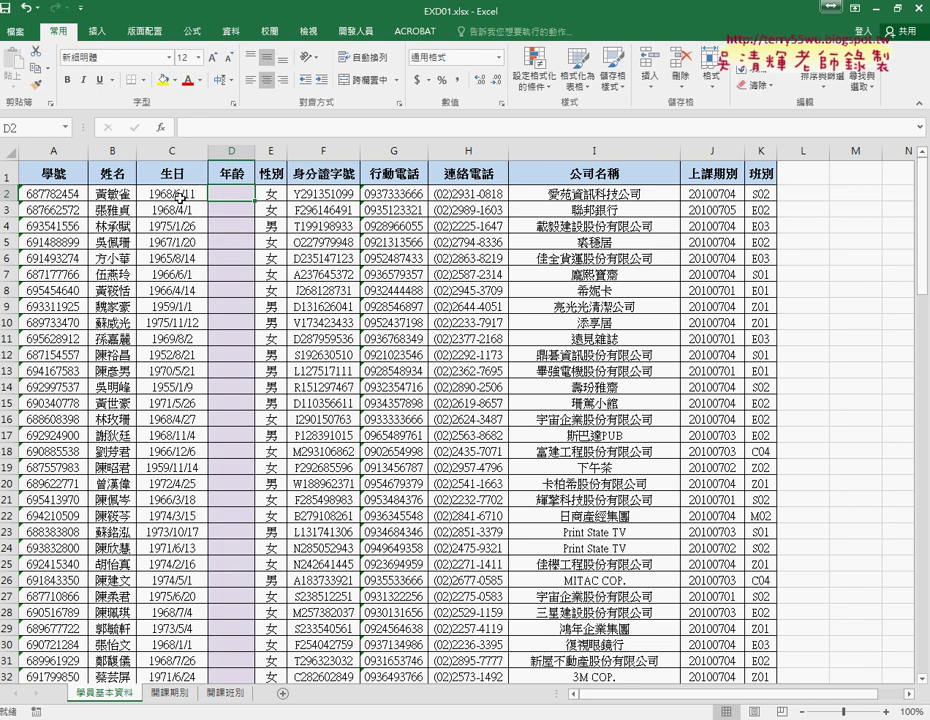
key(alt+Tab)
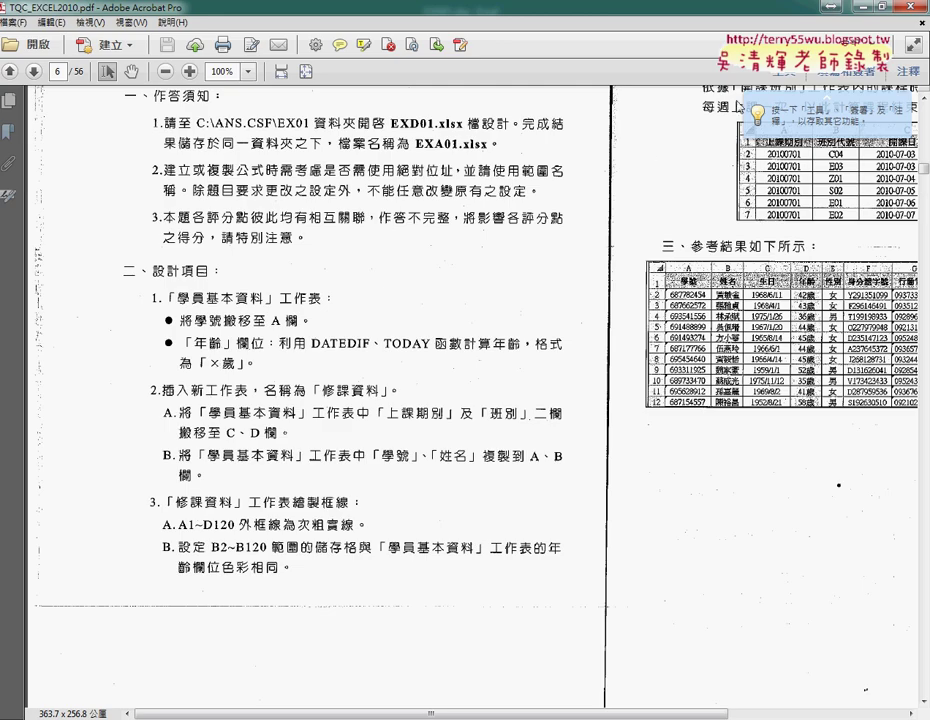
key(alt+Tab)
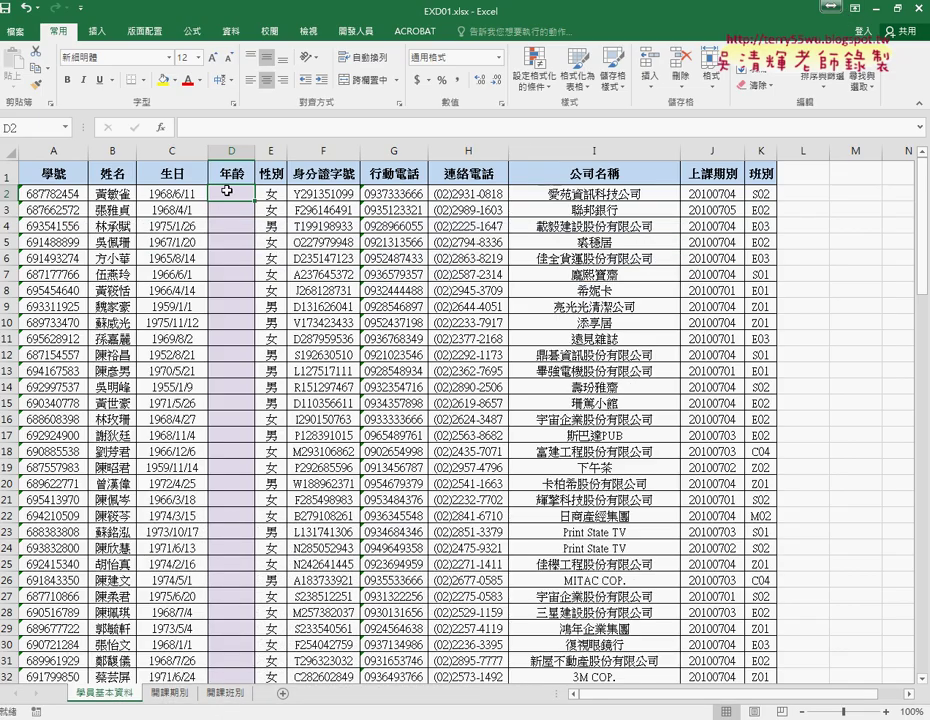
click(345, 131)
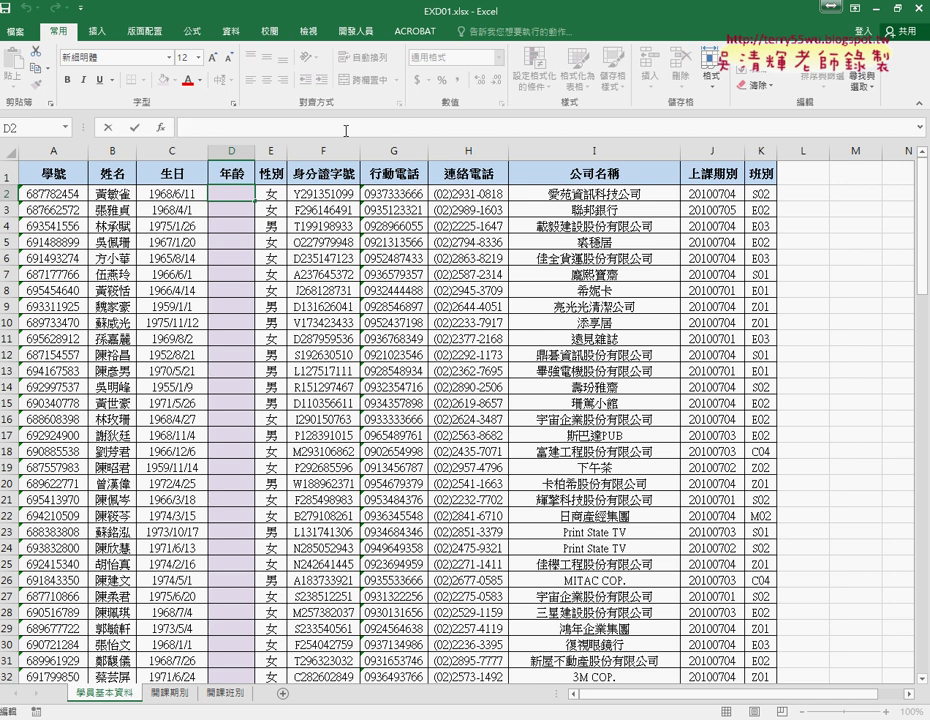
click(160, 128)
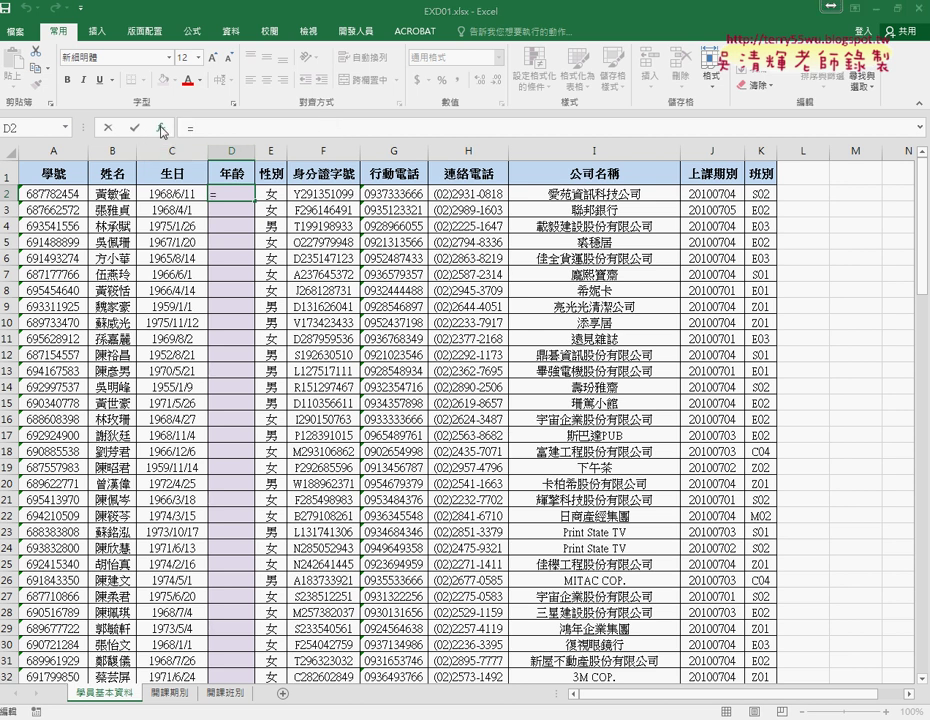
click(602, 257)
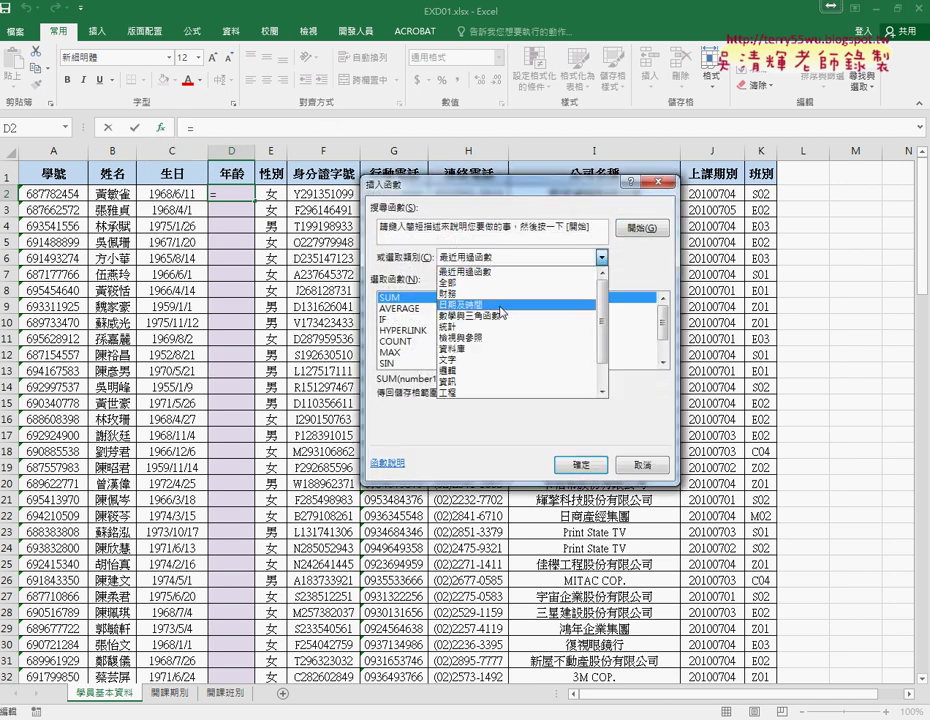
click(467, 305)
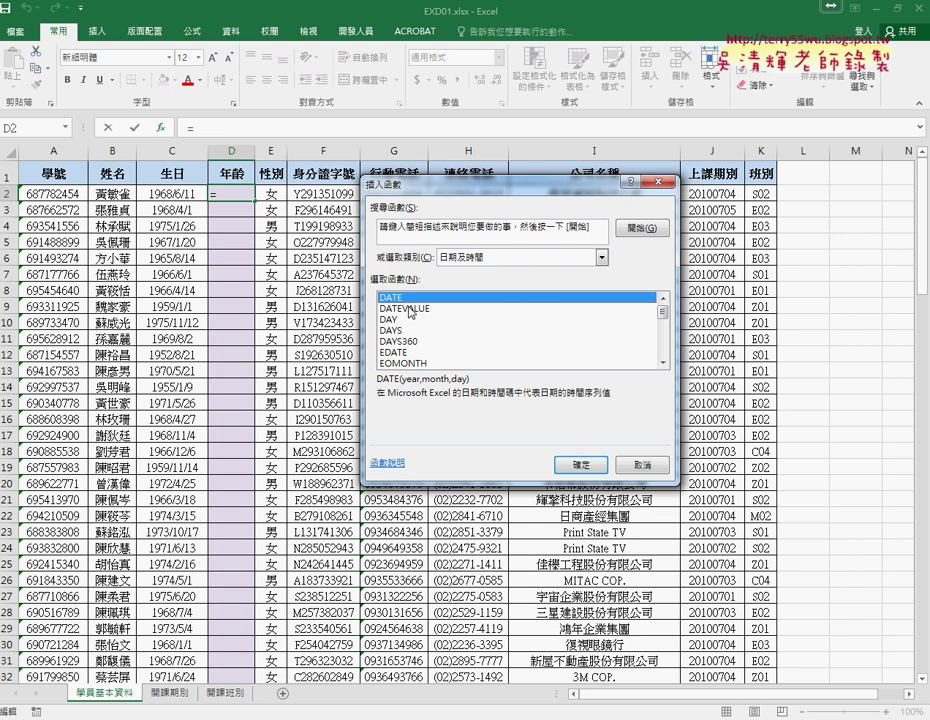
click(640, 466)
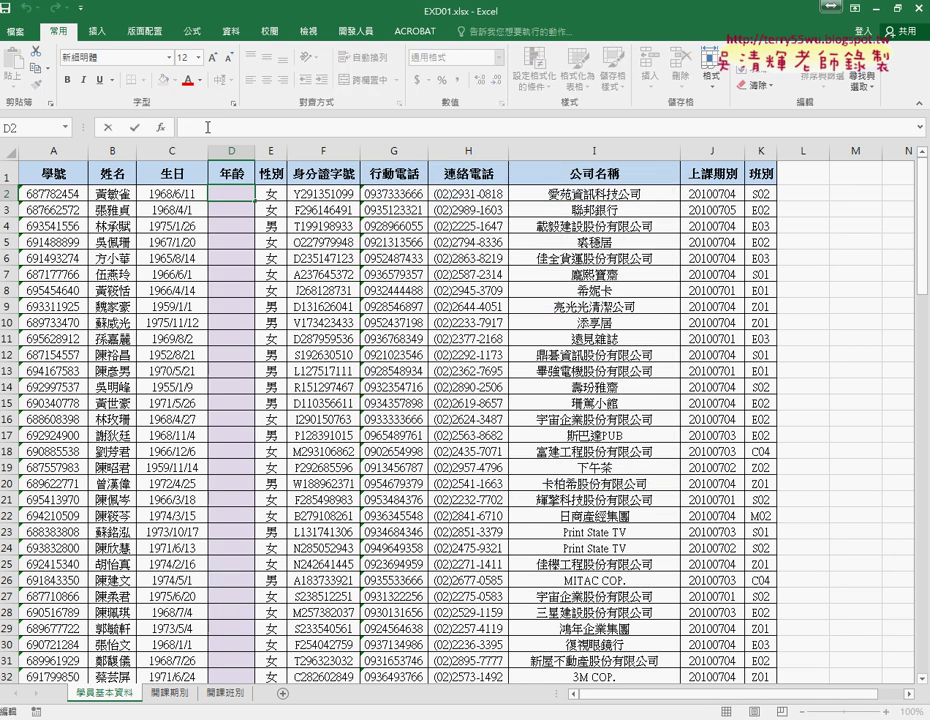
- Start D2's formula as =datedif(C2, using the birth date in C2 as the start date
click(207, 127)
text(=)
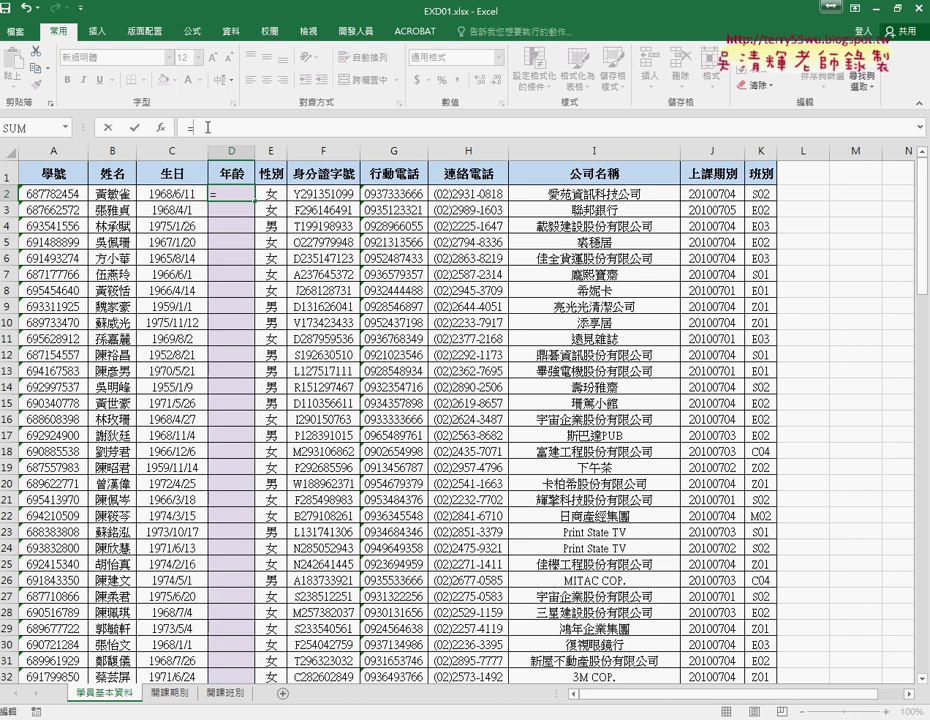
text(date)
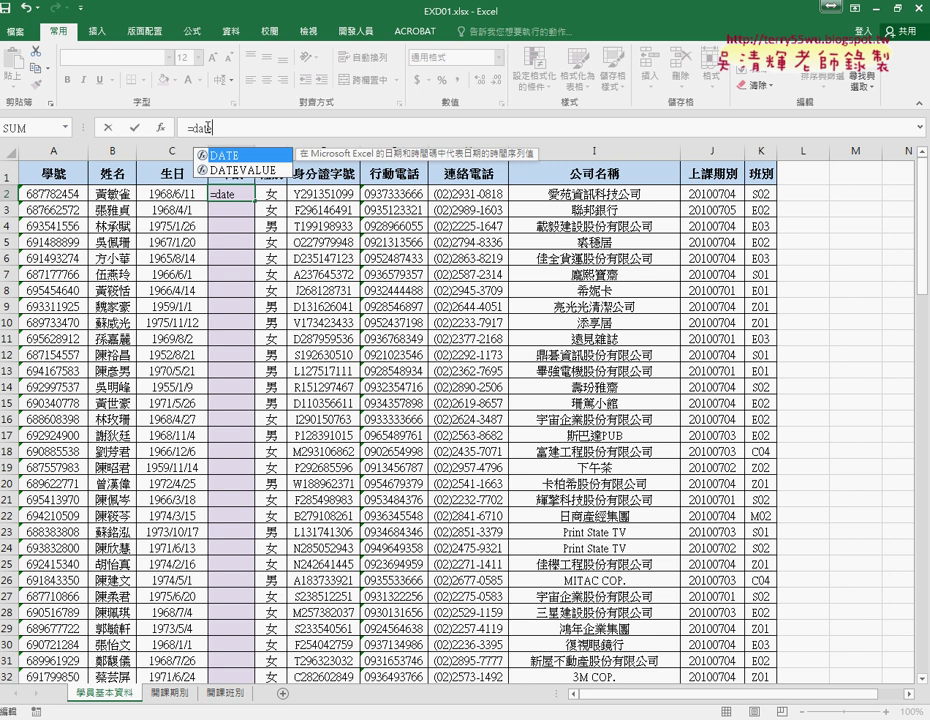
text(d)
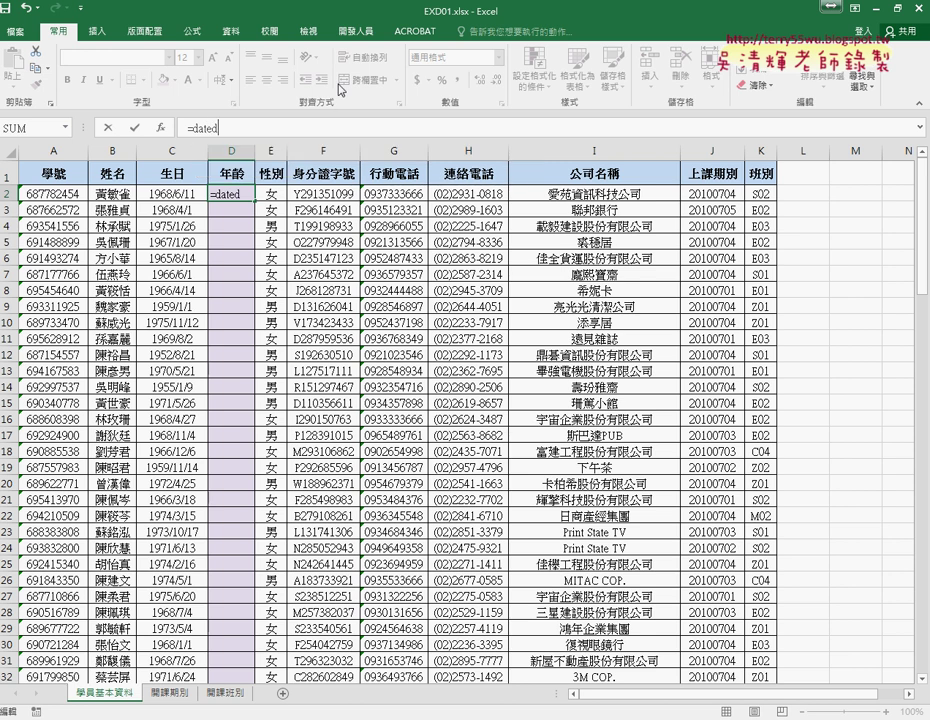
text(if)
text(()
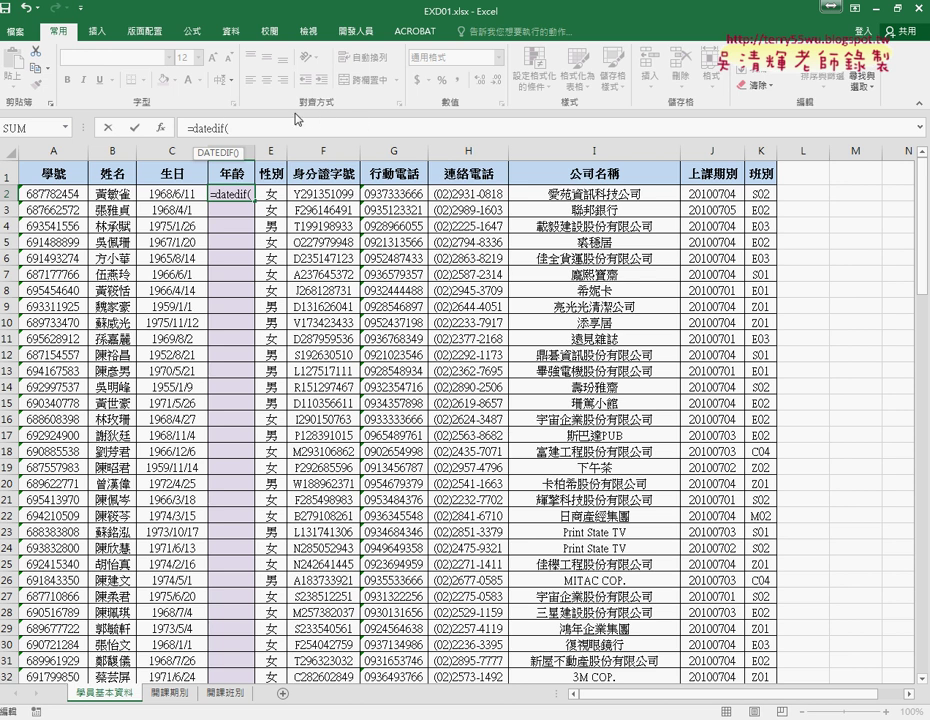
click(177, 193)
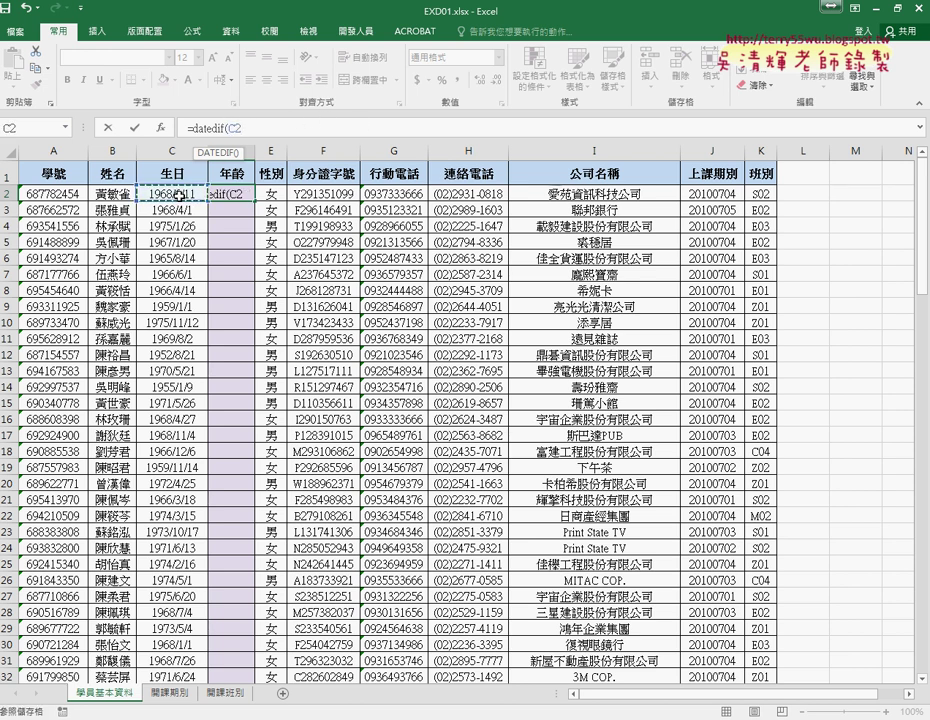
text(,)
text("2018/3/15)
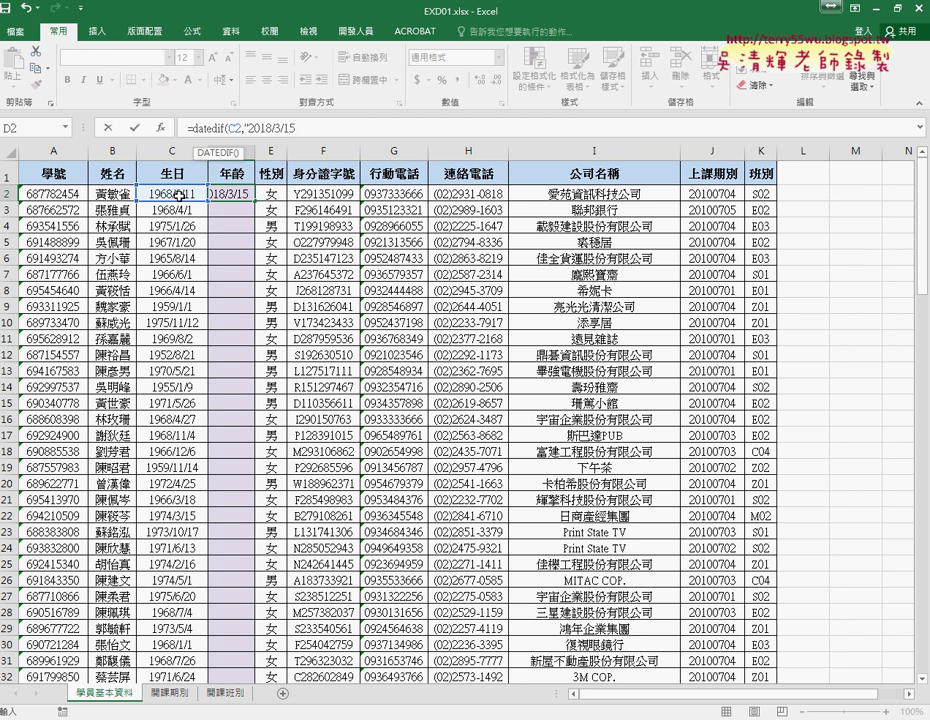
text(")
key(BackSpace)
key(BackSpace)
key(BackSpace)
key(BackSpace)
key(BackSpace)
key(BackSpace)
key(BackSpace)
key(BackSpace)
key(BackSpace)
key(BackSpace)
key(BackSpace)
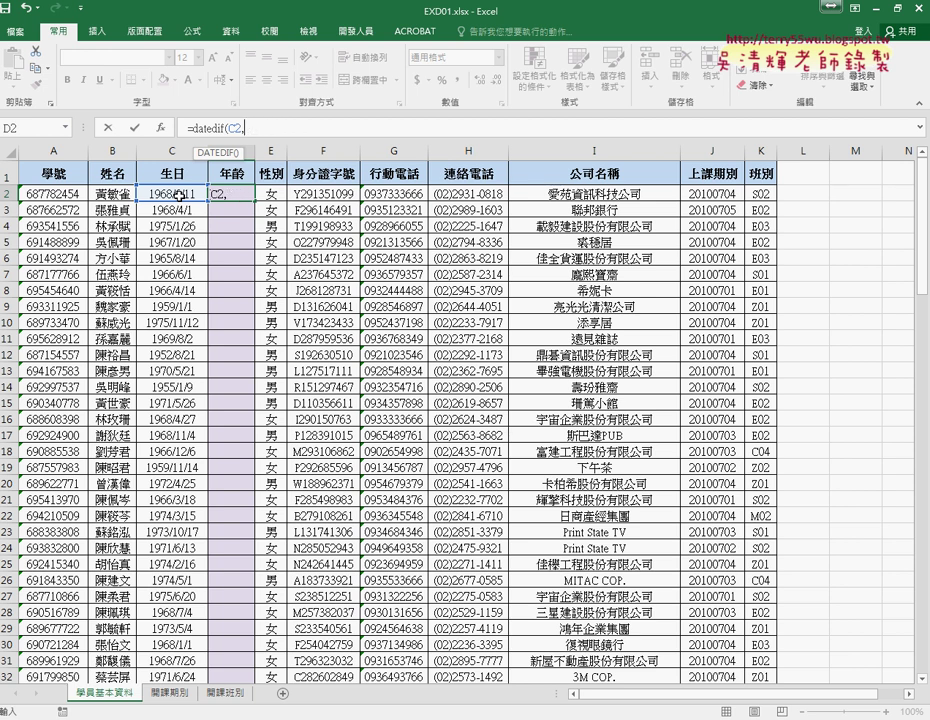
- Complete D2's formula as =datedif(C2,today(),"Y") and commit it
text(today)
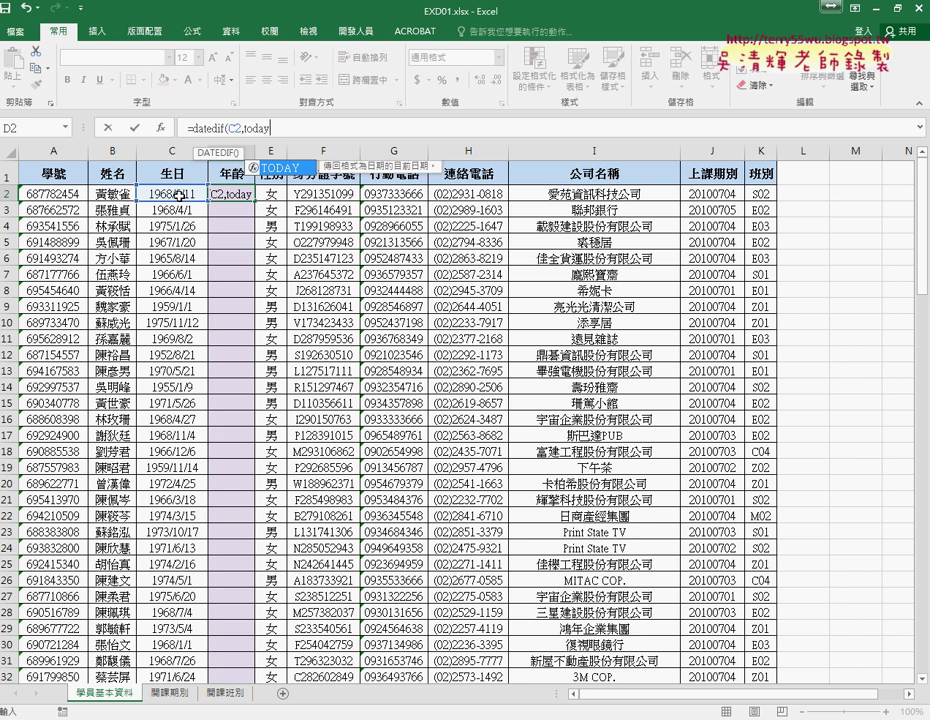
text(())
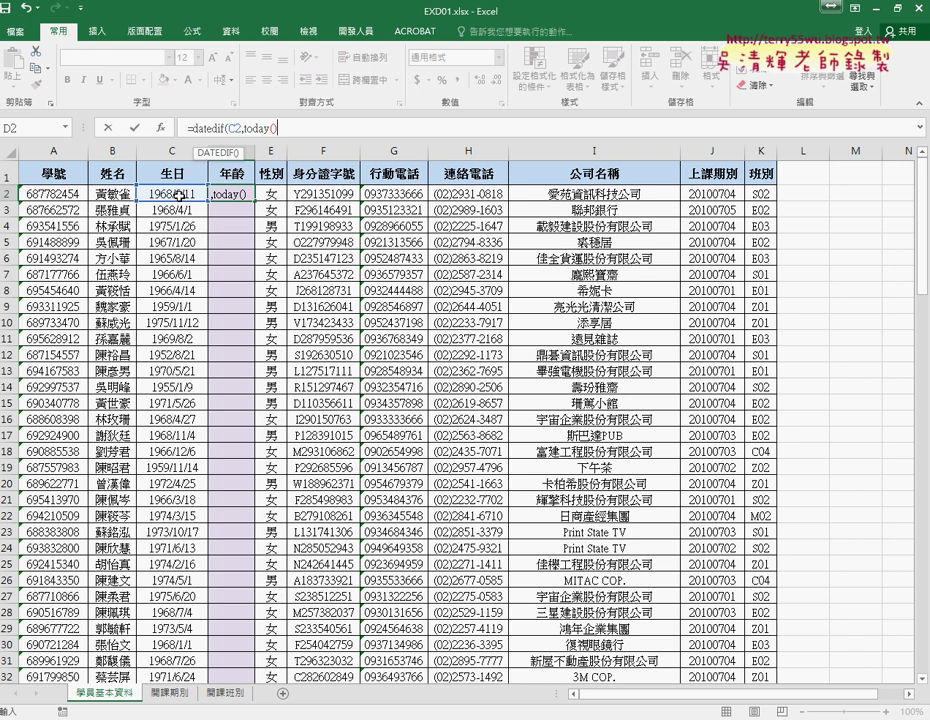
text(,)
click(265, 128)
text(Y)
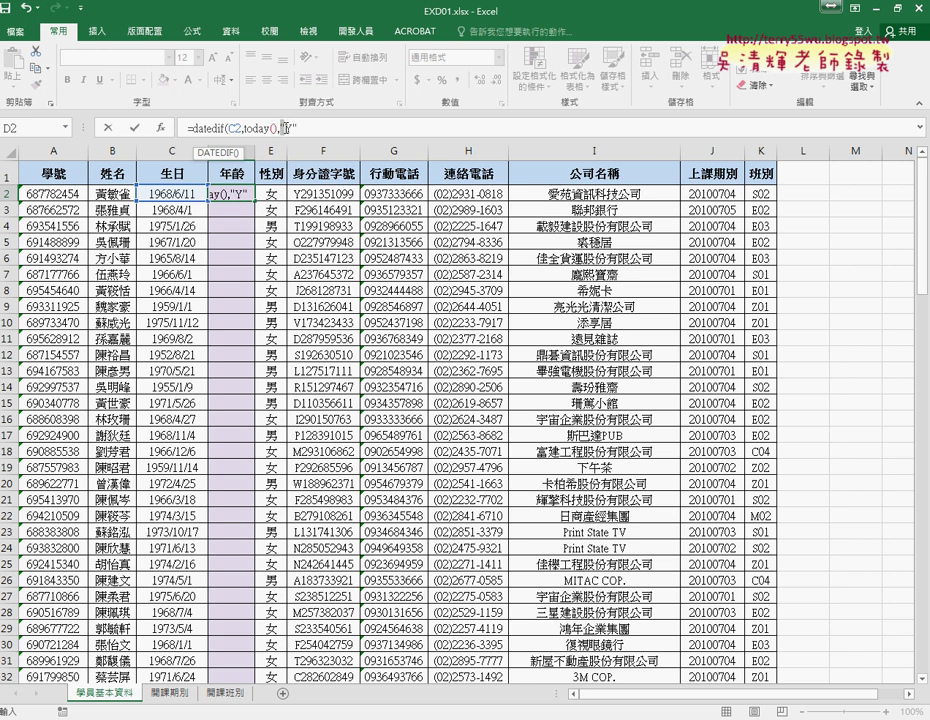
click(297, 128)
click(357, 130)
text())
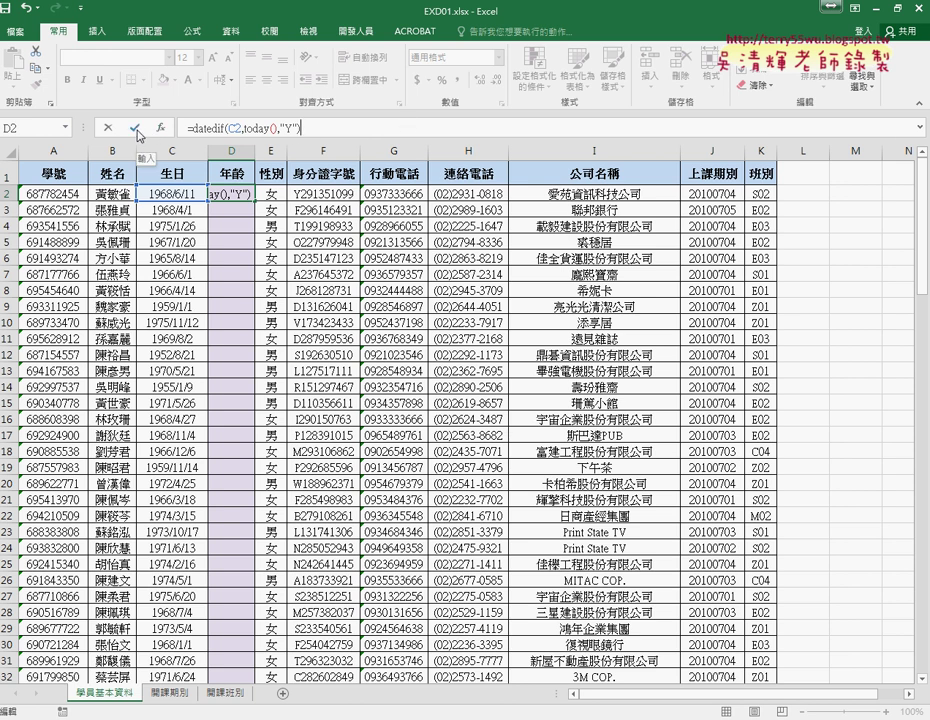
click(136, 129)
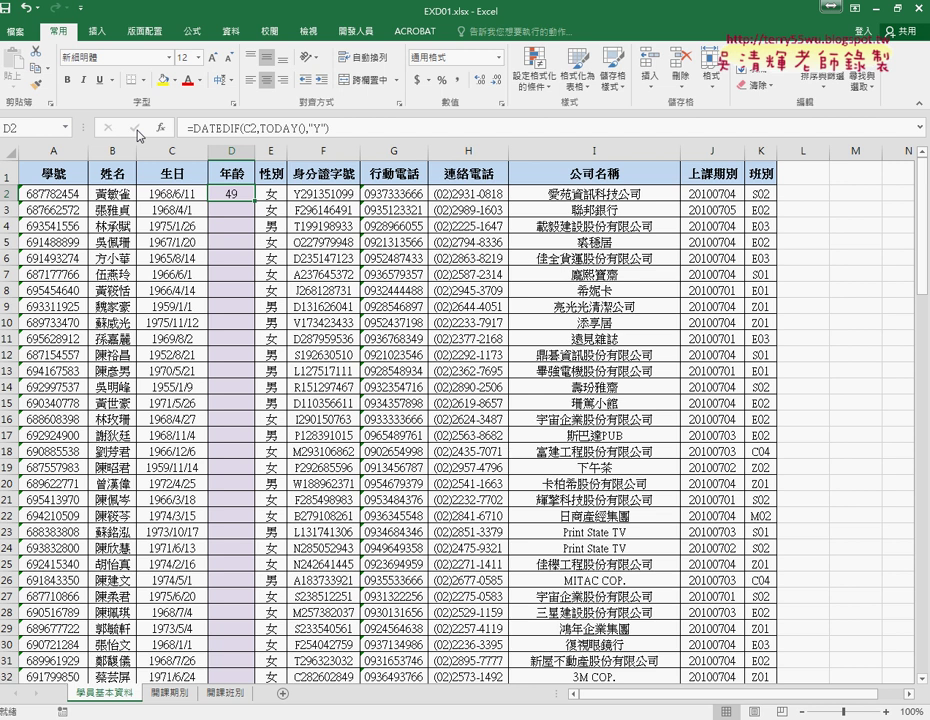
- Fix the TODAY() parentheses in D2's DATEDIF formula so D2 shows the age 49
click(303, 128)
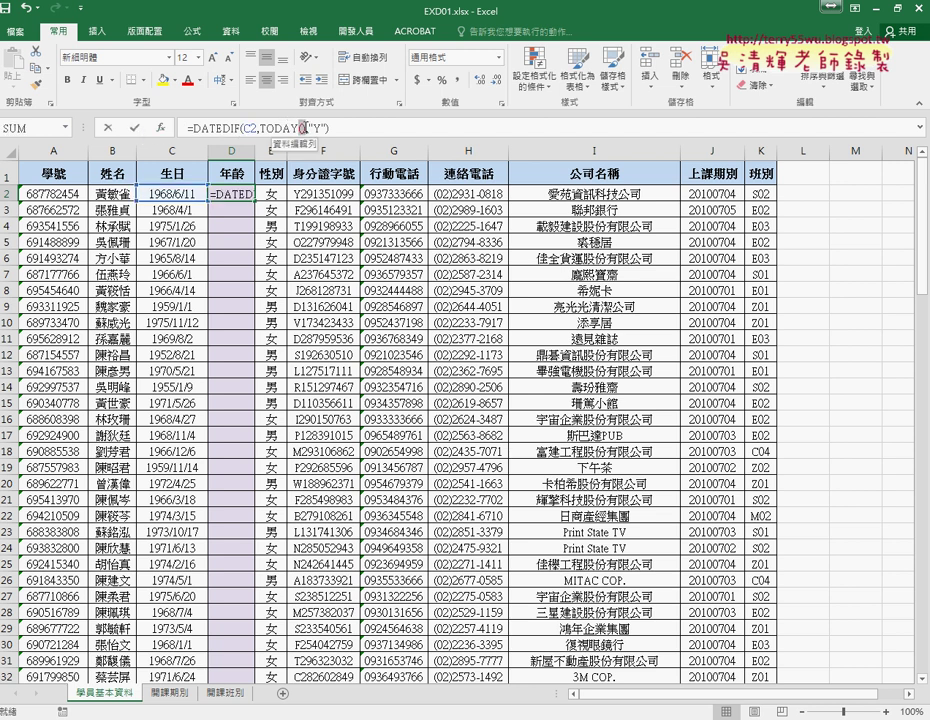
key(Delete)
key(BackSpace)
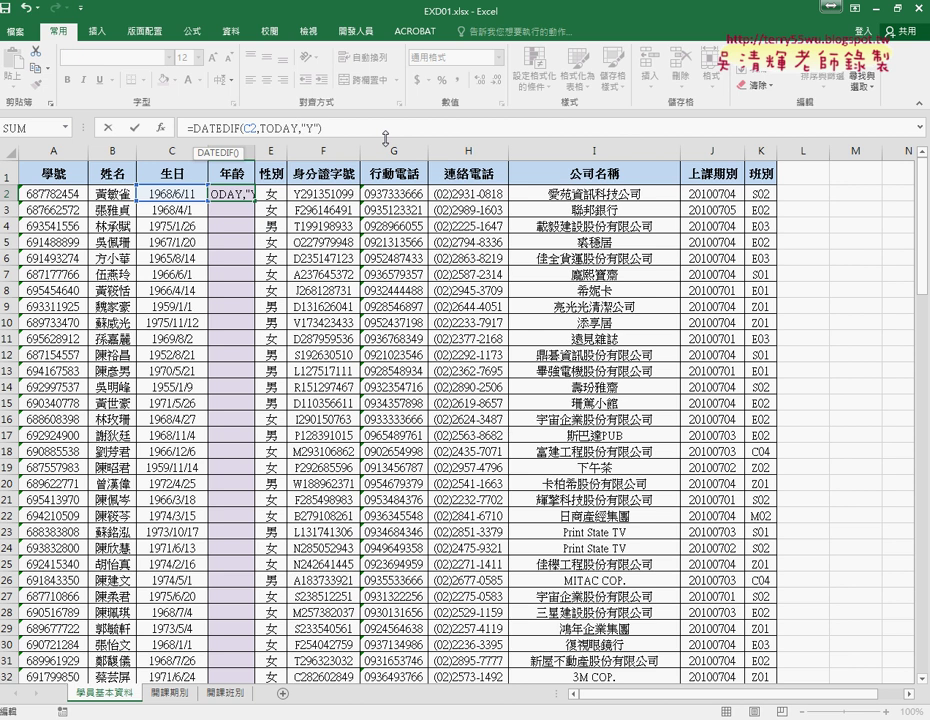
click(135, 128)
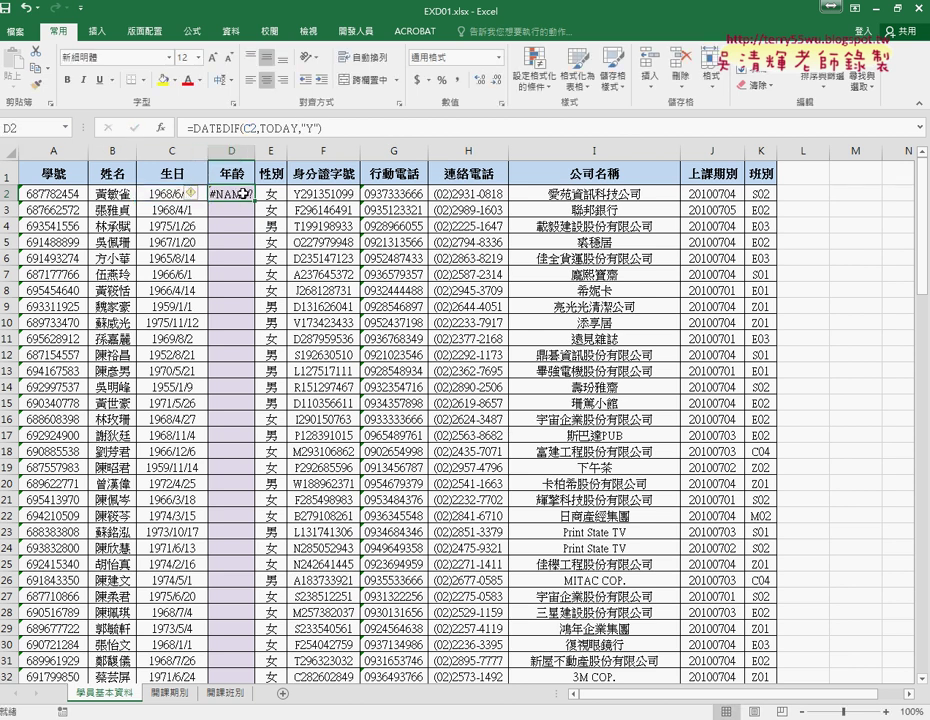
click(299, 129)
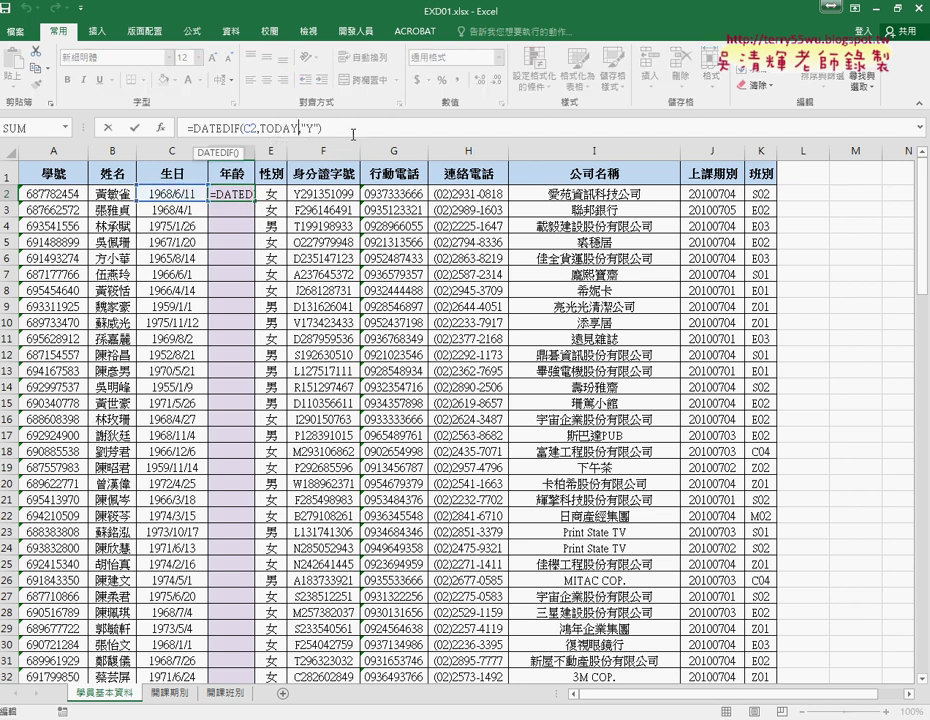
text(())
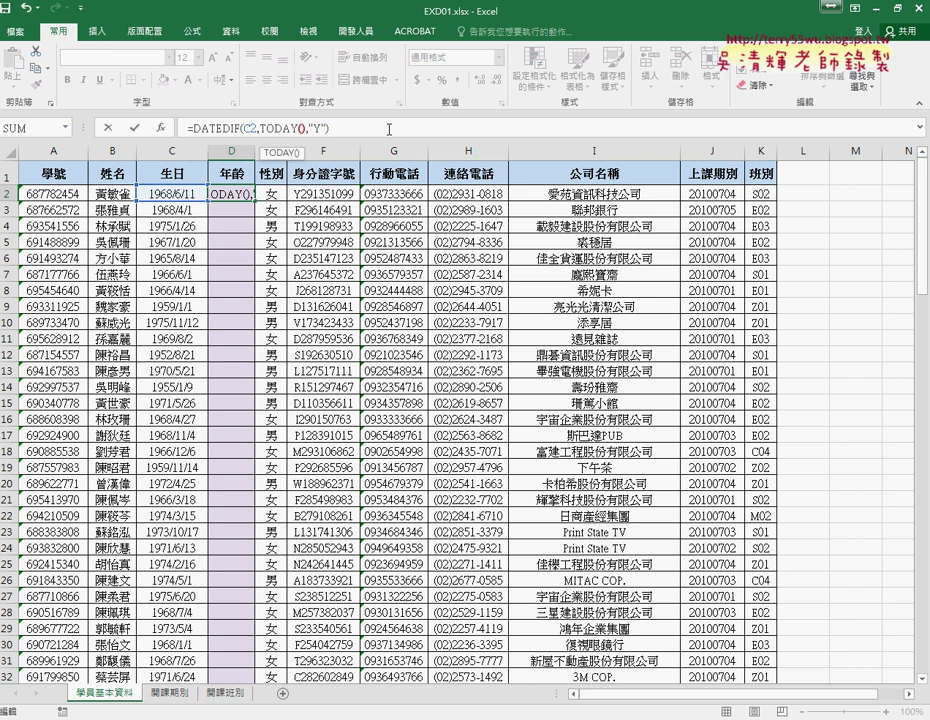
click(135, 129)
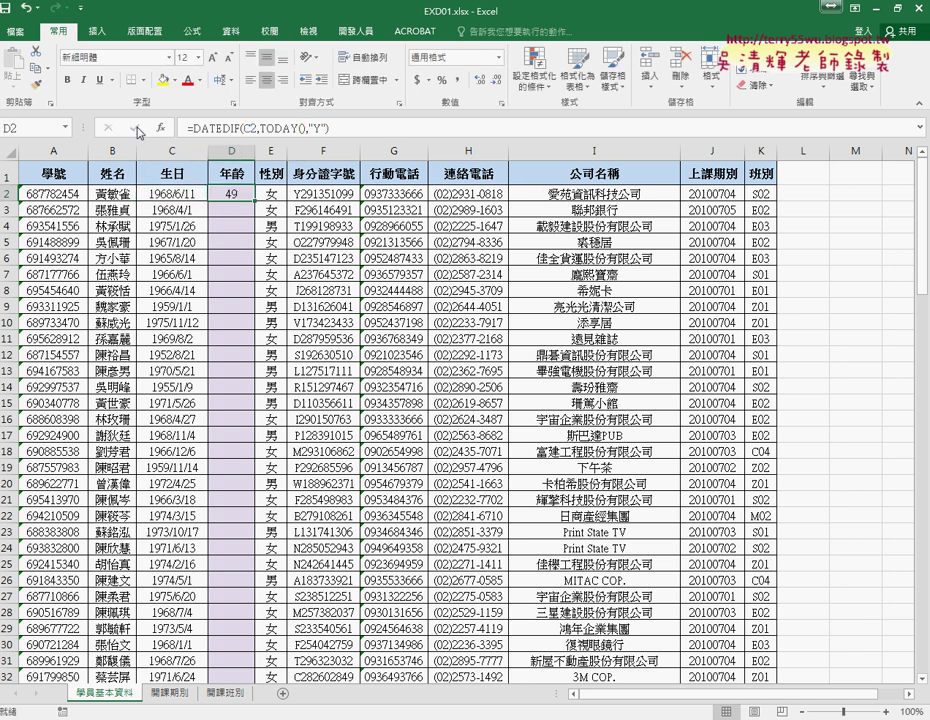
- Fill the DATEDIF age formula from D2 down to D32, then annotate and clear the marks
double_click(255, 201)
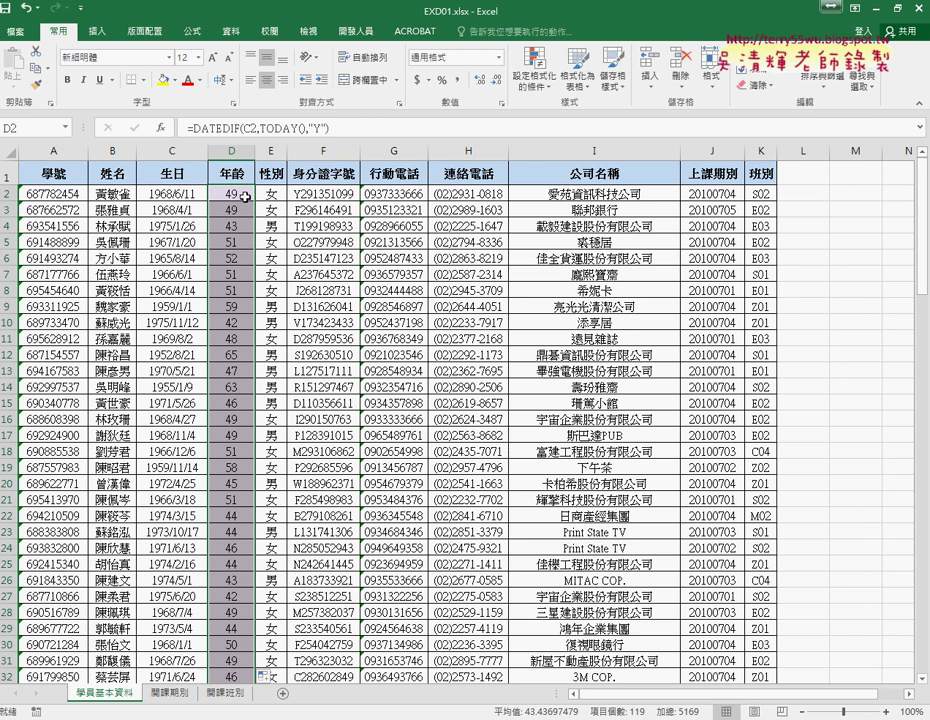
drag(244, 164, 253, 187)
drag(188, 138, 212, 141)
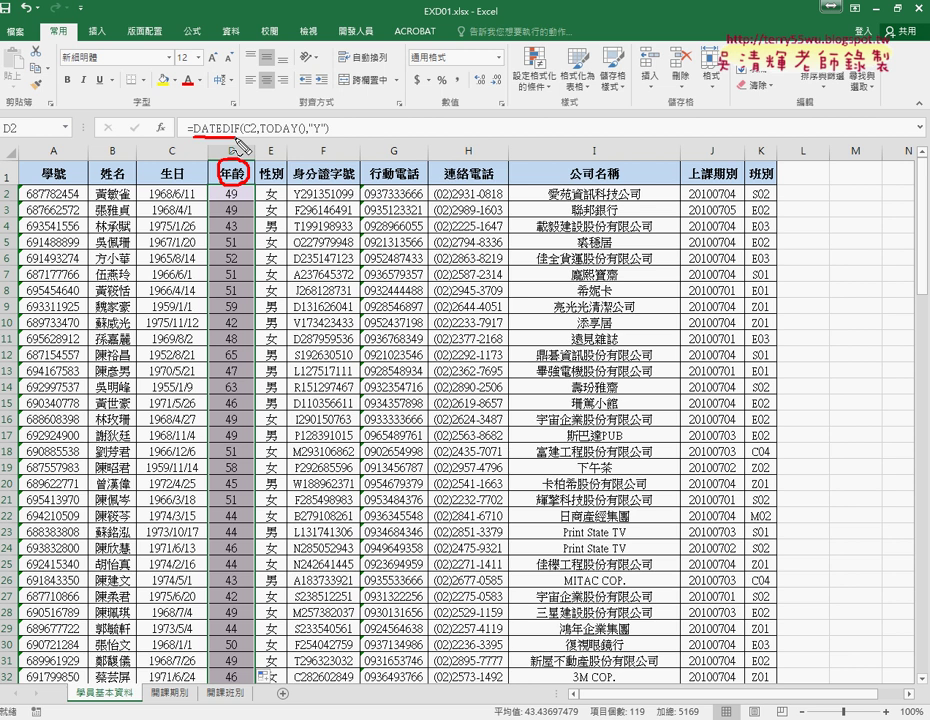
drag(251, 140, 305, 140)
drag(228, 196, 248, 204)
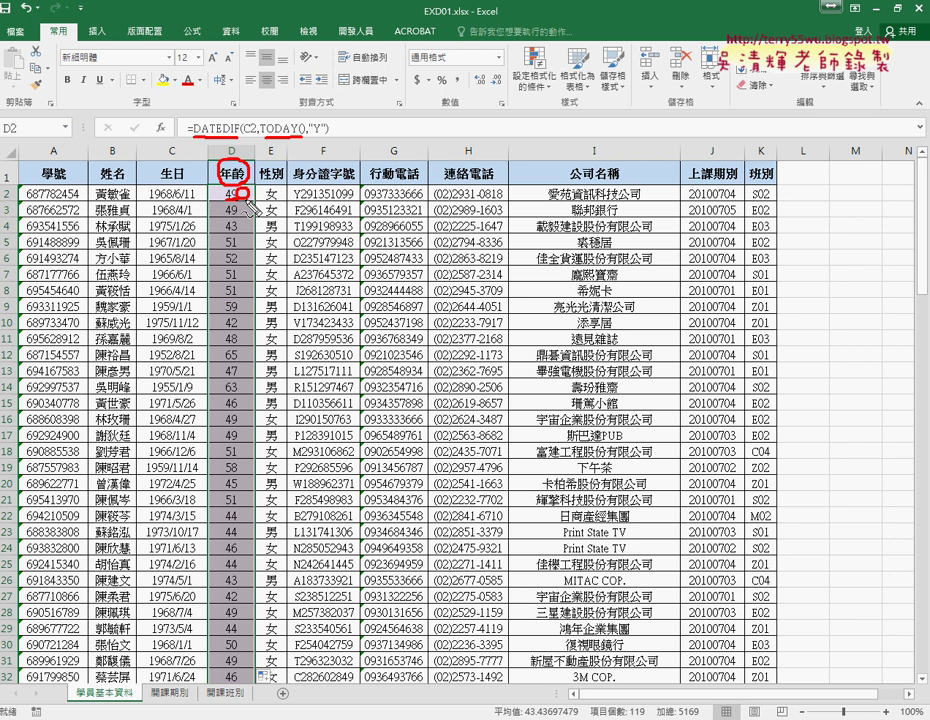
key(Escape)
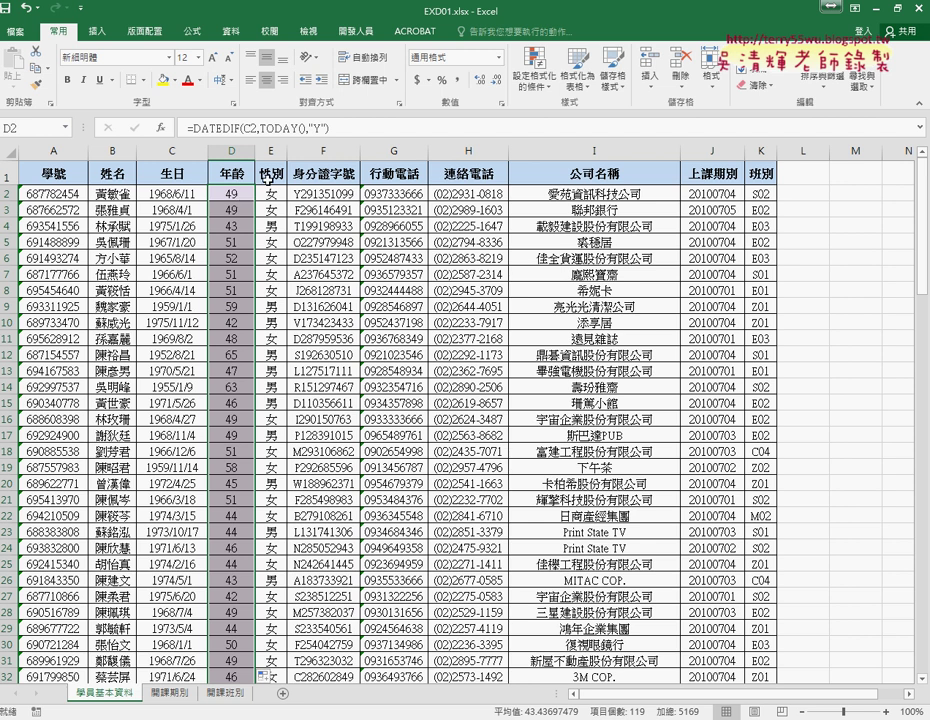
key(F2)
text(&")
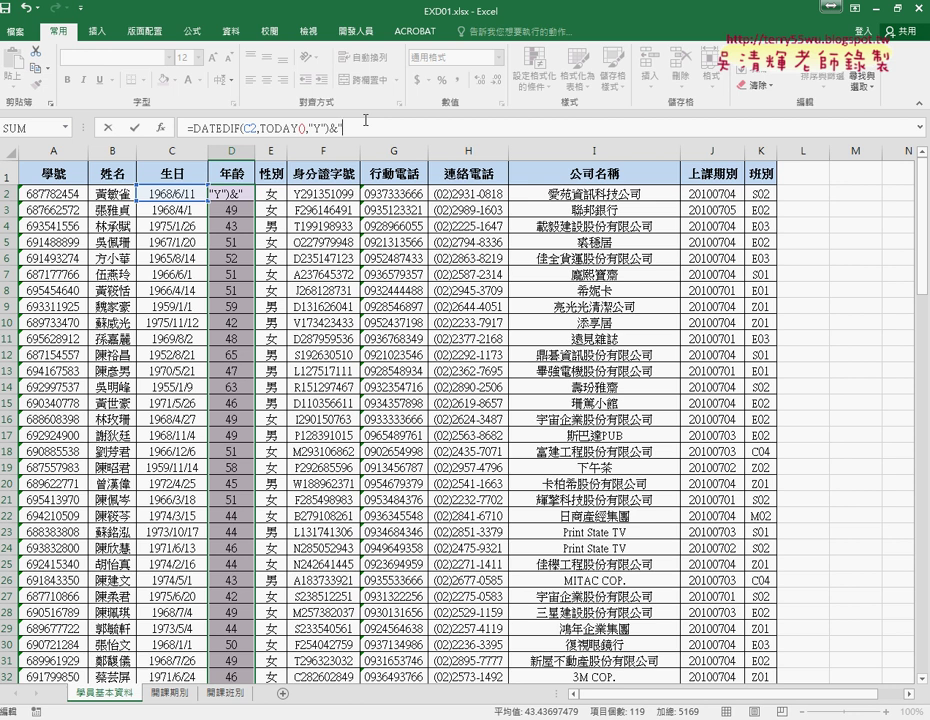
text(歲")
key(Left)
key(Left)
key(Left)
drag(341, 127, 362, 127)
click(136, 129)
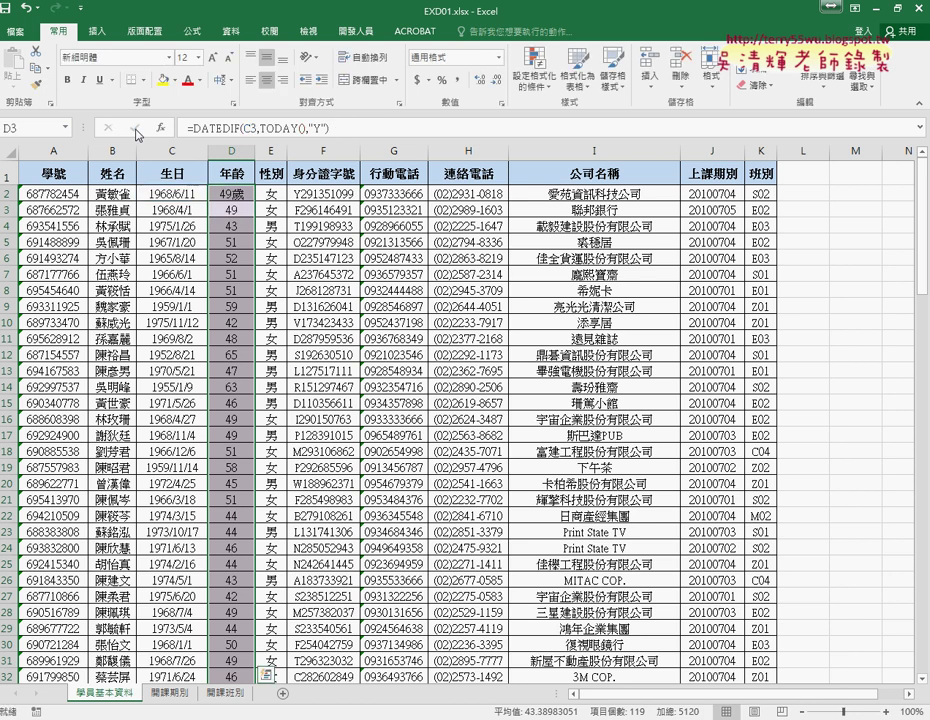
double_click(243, 197)
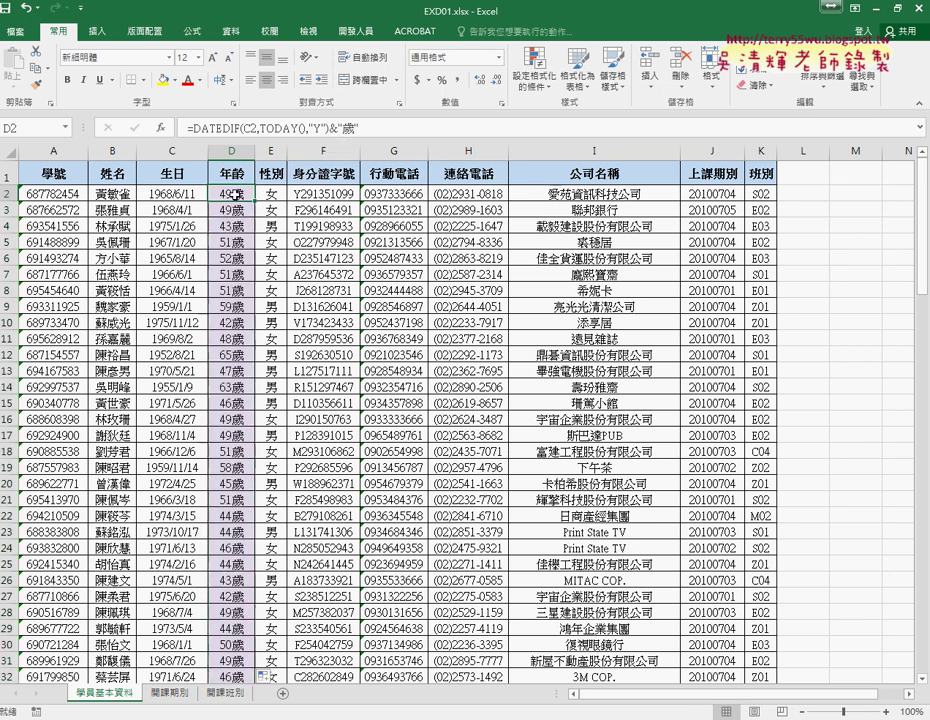
click(418, 128)
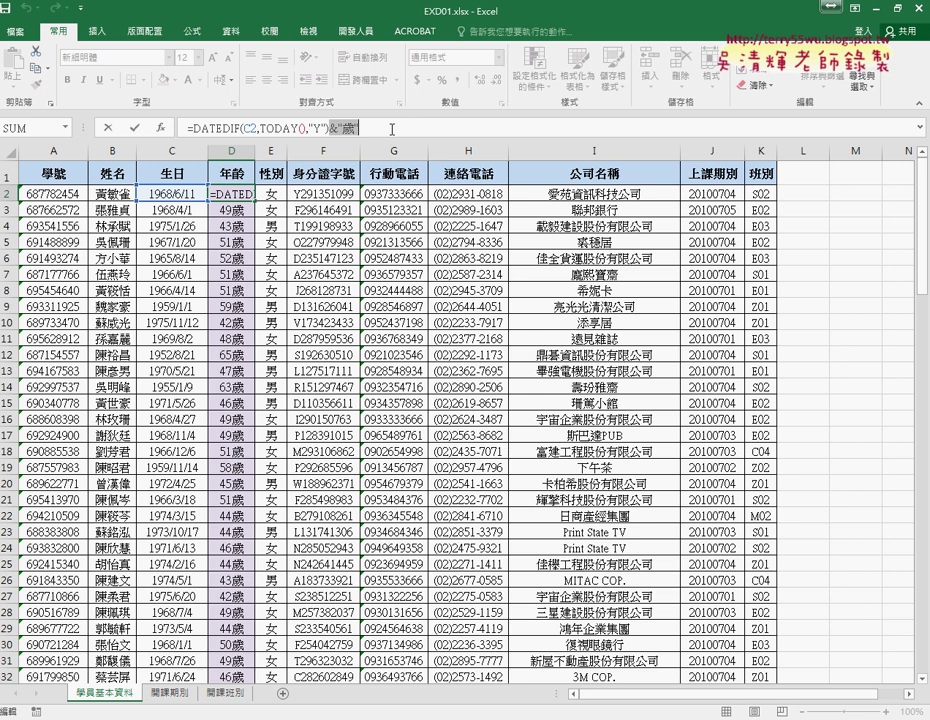
key(Delete)
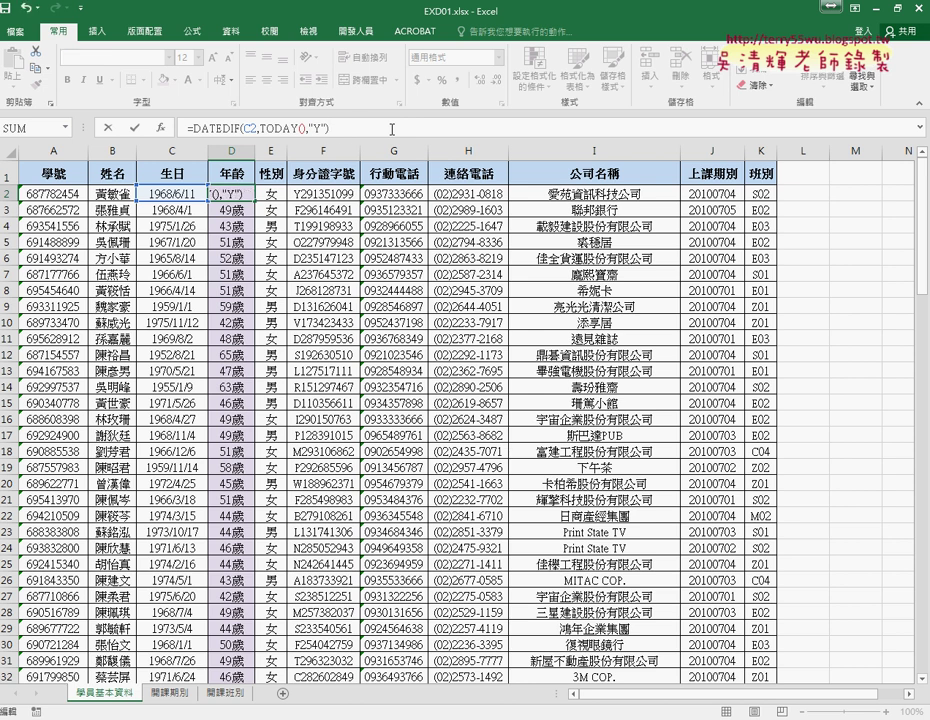
click(135, 128)
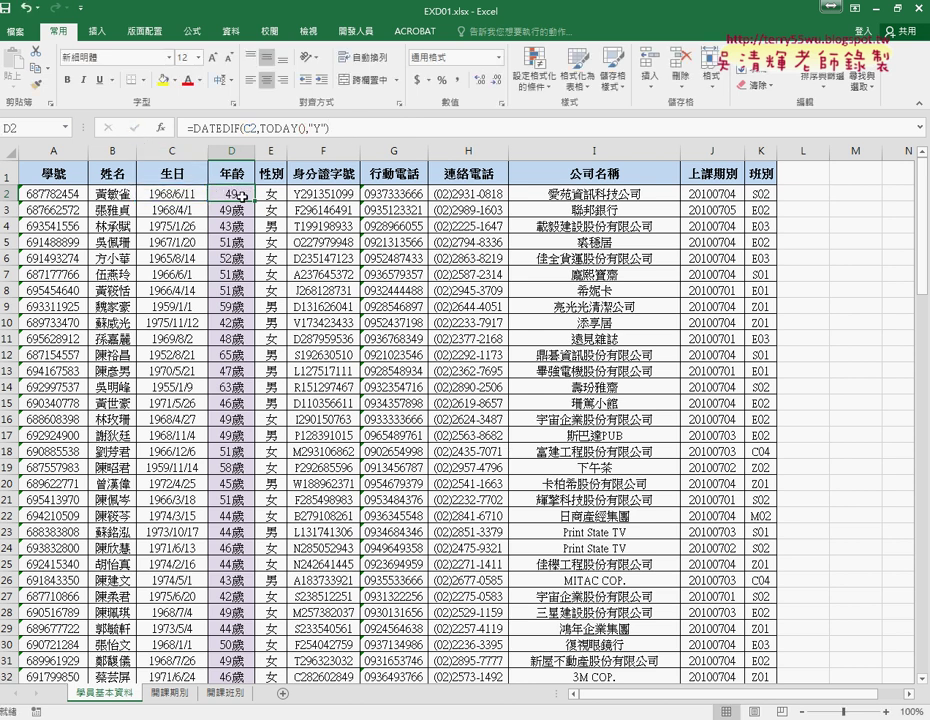
double_click(254, 200)
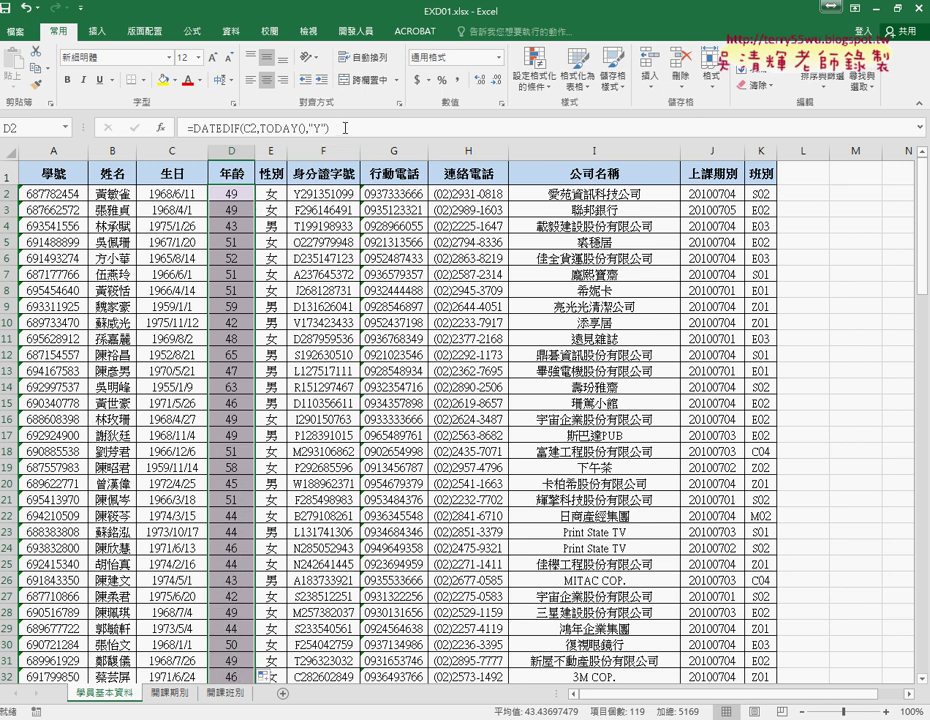
- Apply the custom number format 0"歲" to D2 so it shows 49歲
click(234, 191)
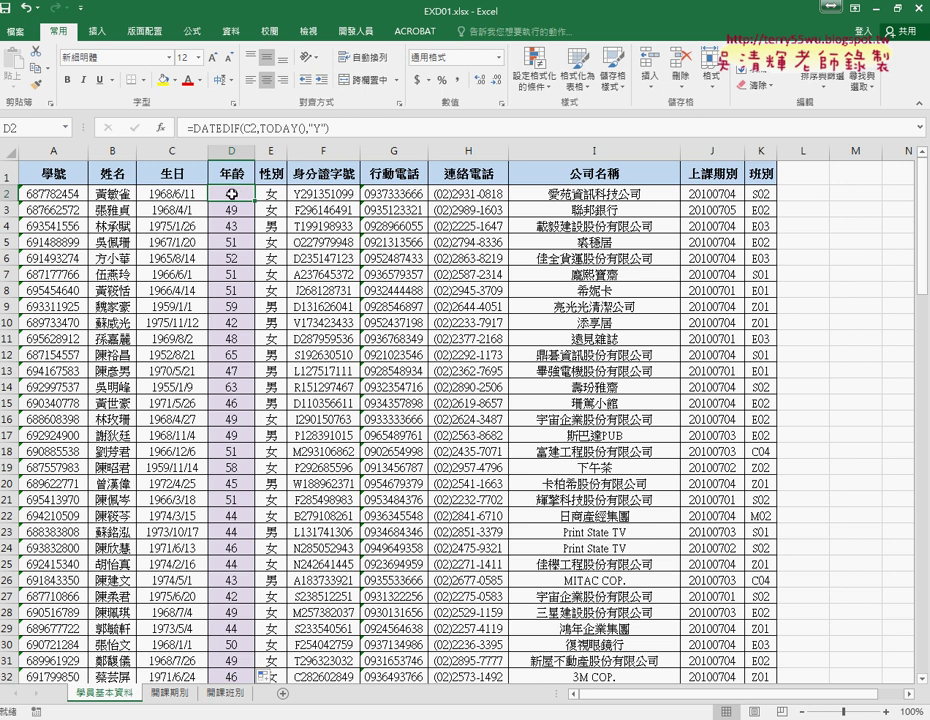
right_click(232, 193)
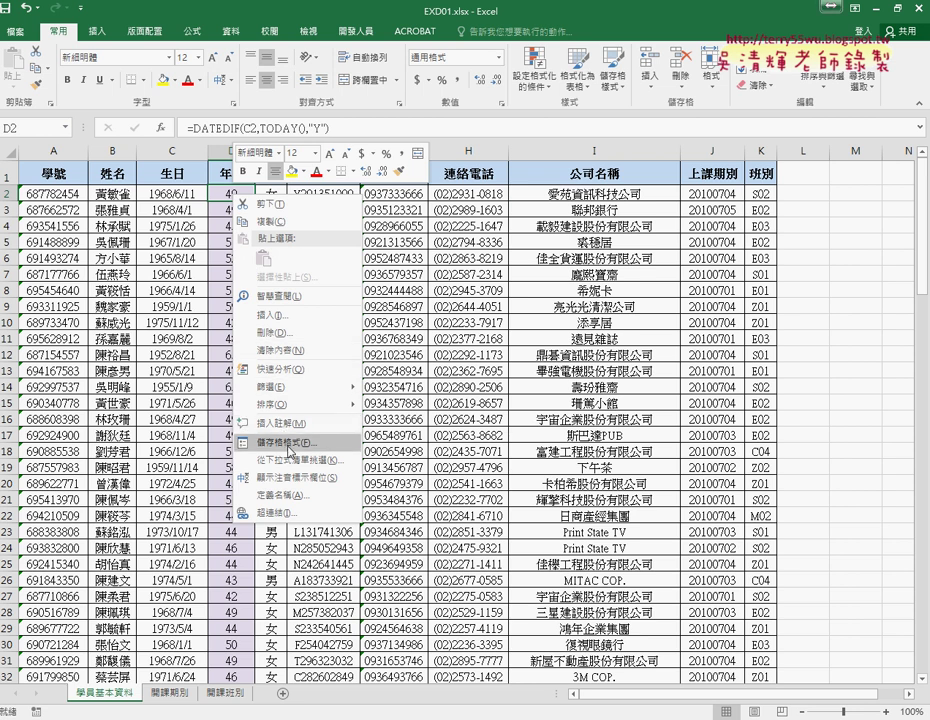
click(288, 446)
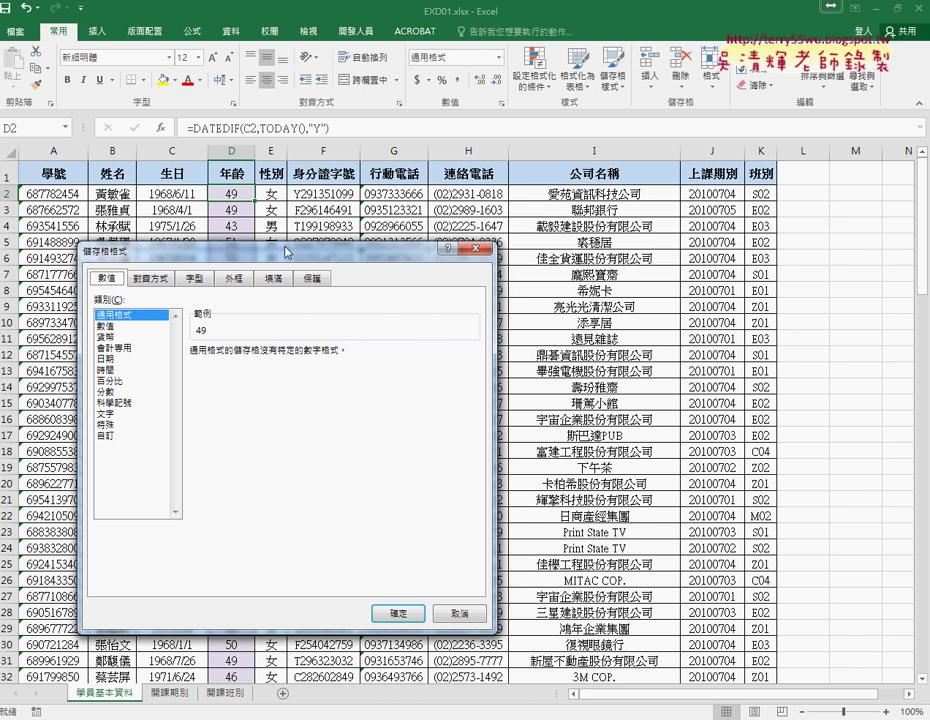
drag(286, 252, 530, 152)
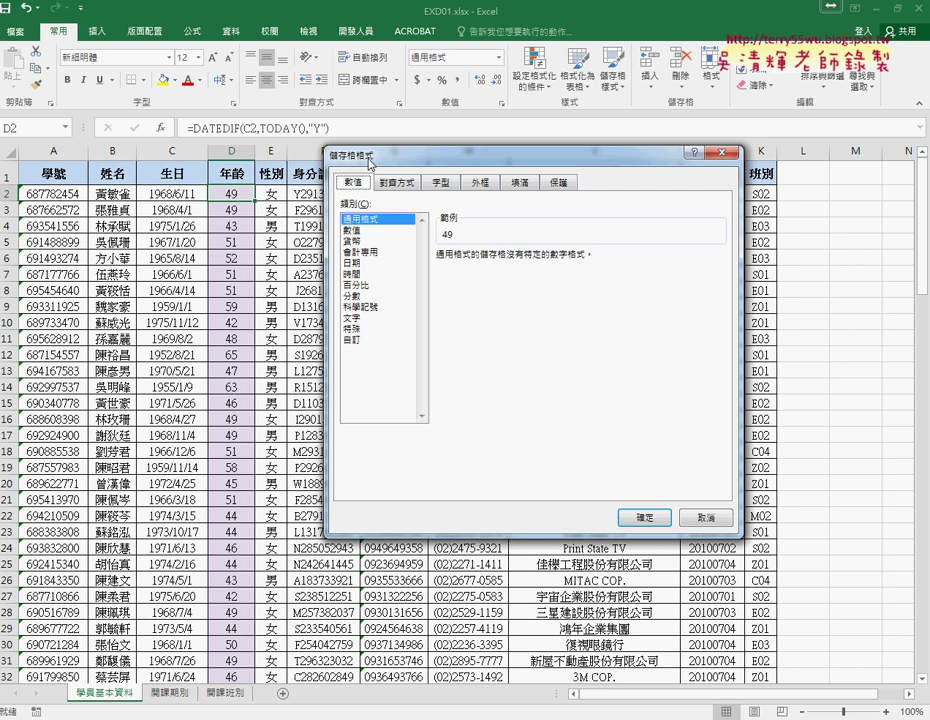
click(354, 340)
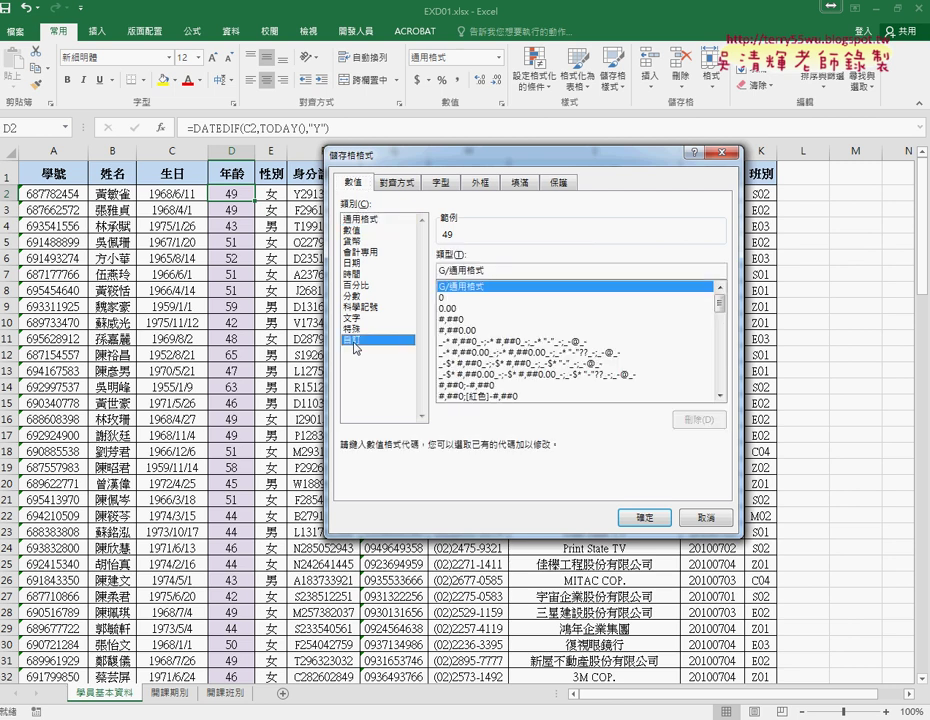
click(441, 298)
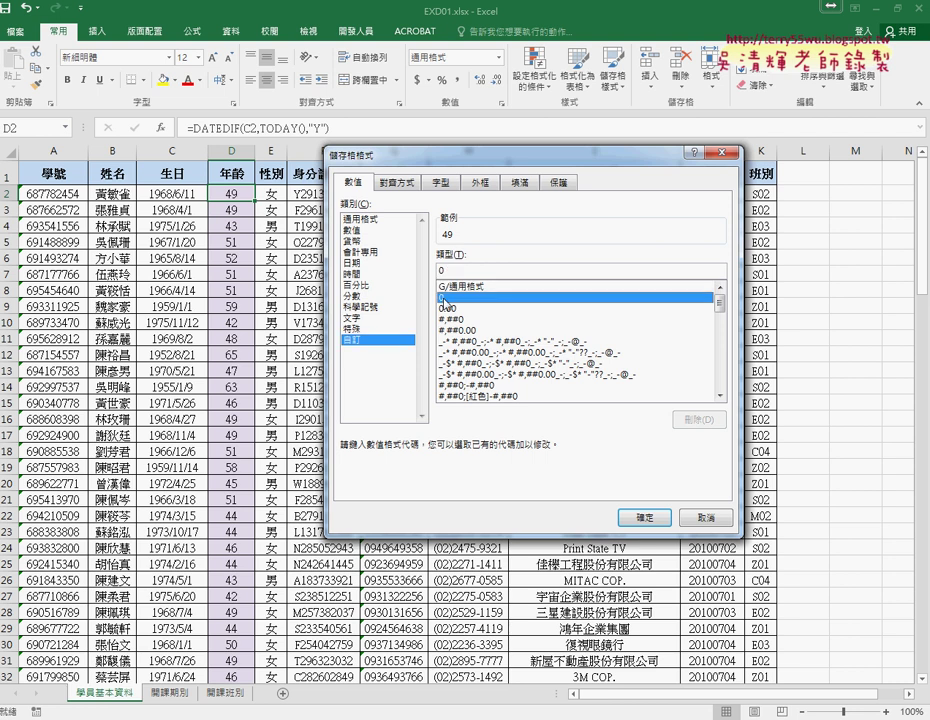
click(450, 270)
text(")
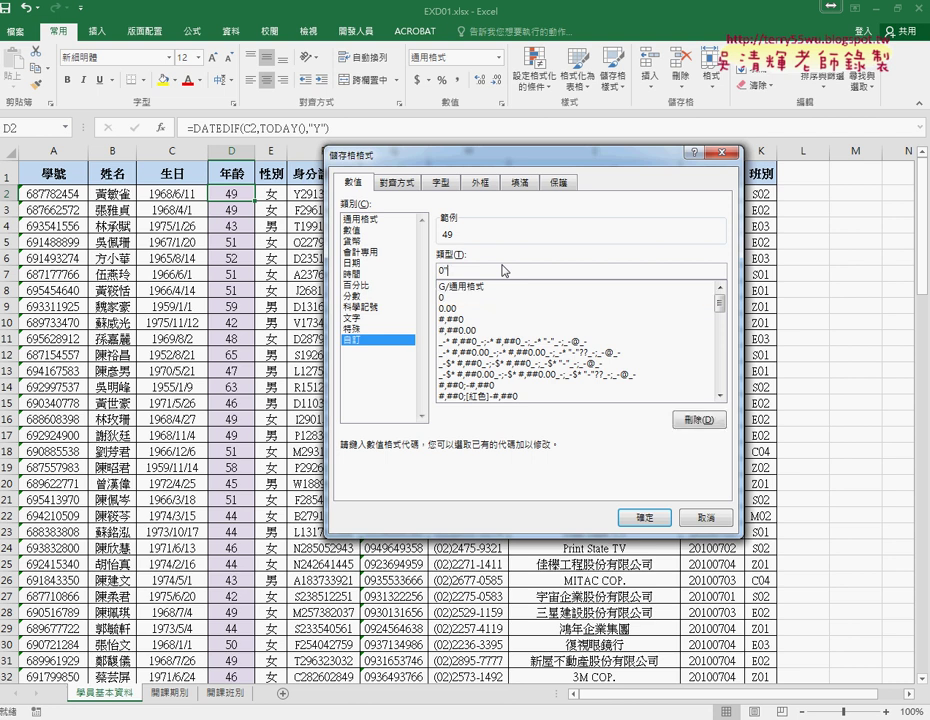
text(")
key(Left)
text(nj4)
key(Return)
click(640, 520)
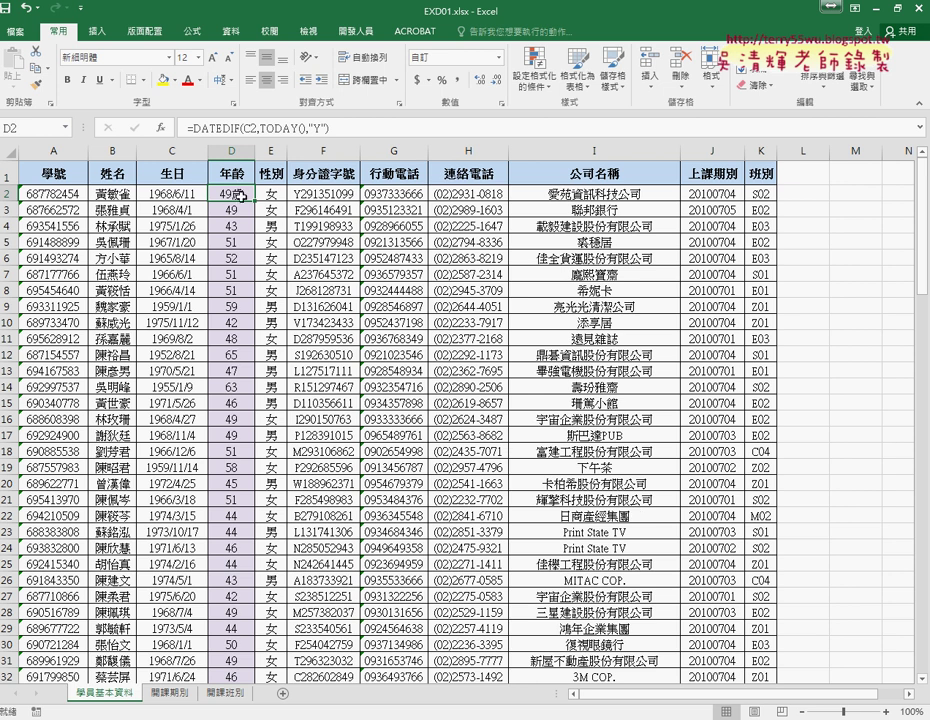
- Copy D2's 歲 format down the 年齡 column, confirming the formula remains plain DATEDIF
double_click(254, 200)
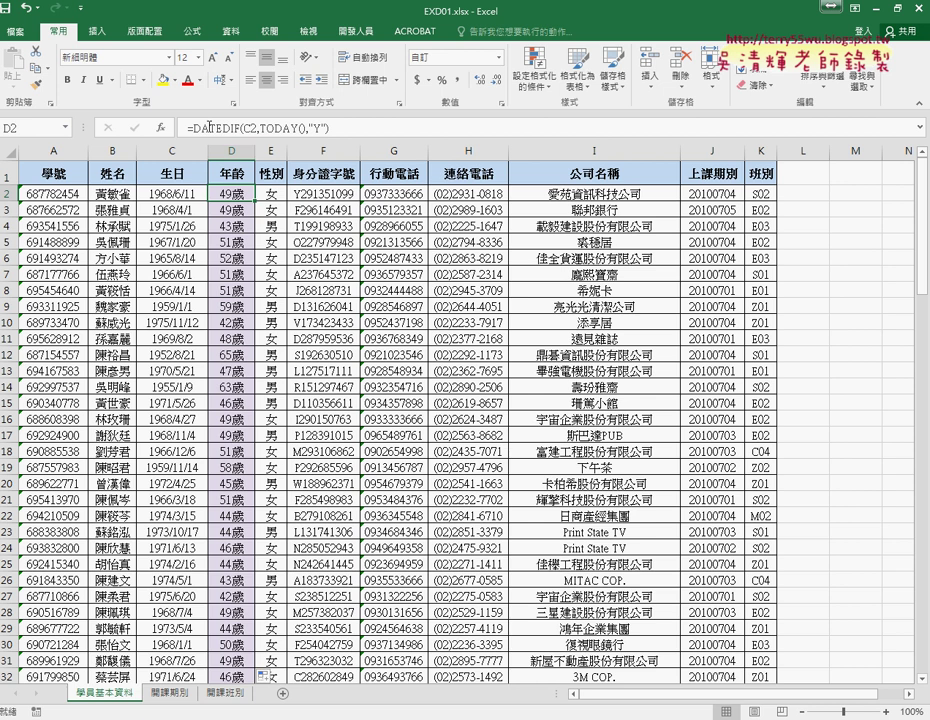
click(340, 128)
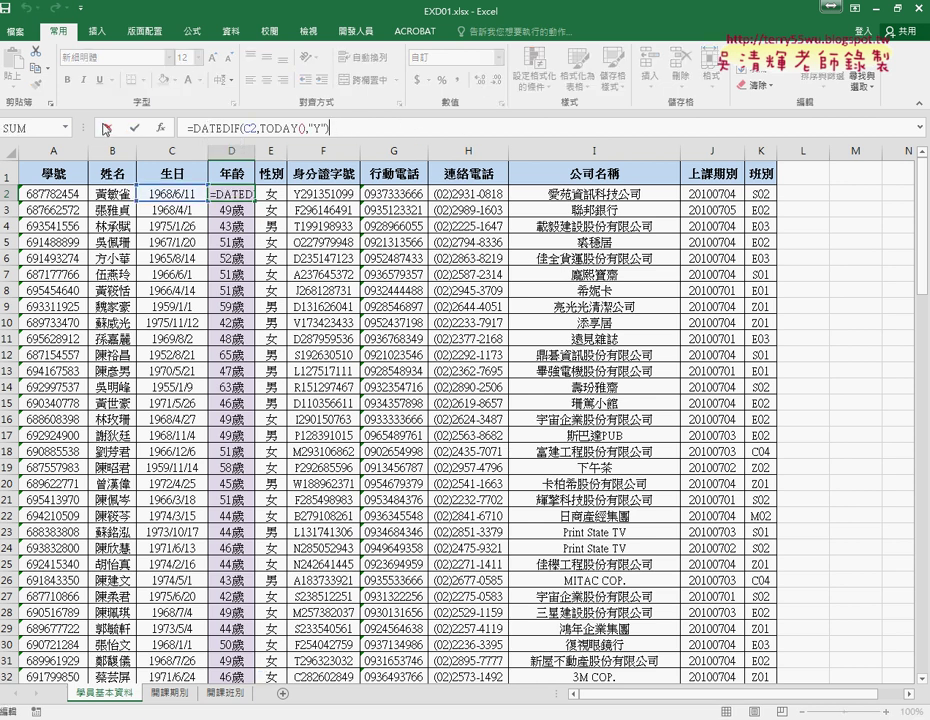
key(Escape)
- Reopen Format Cells for D2 to review the custom 0"歲" code
right_click(236, 190)
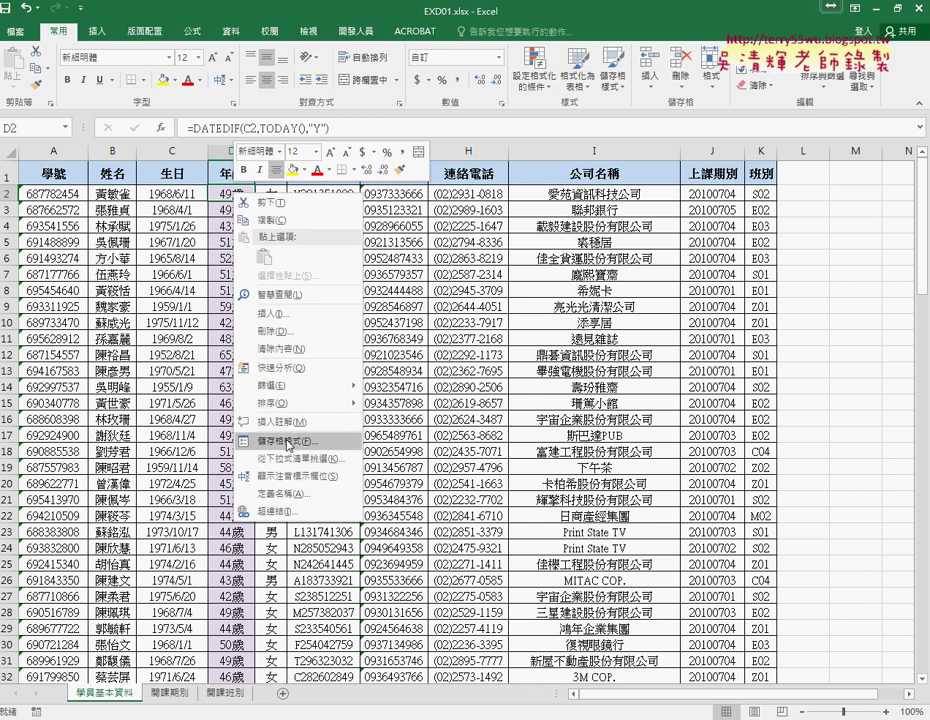
click(290, 440)
drag(397, 229, 667, 138)
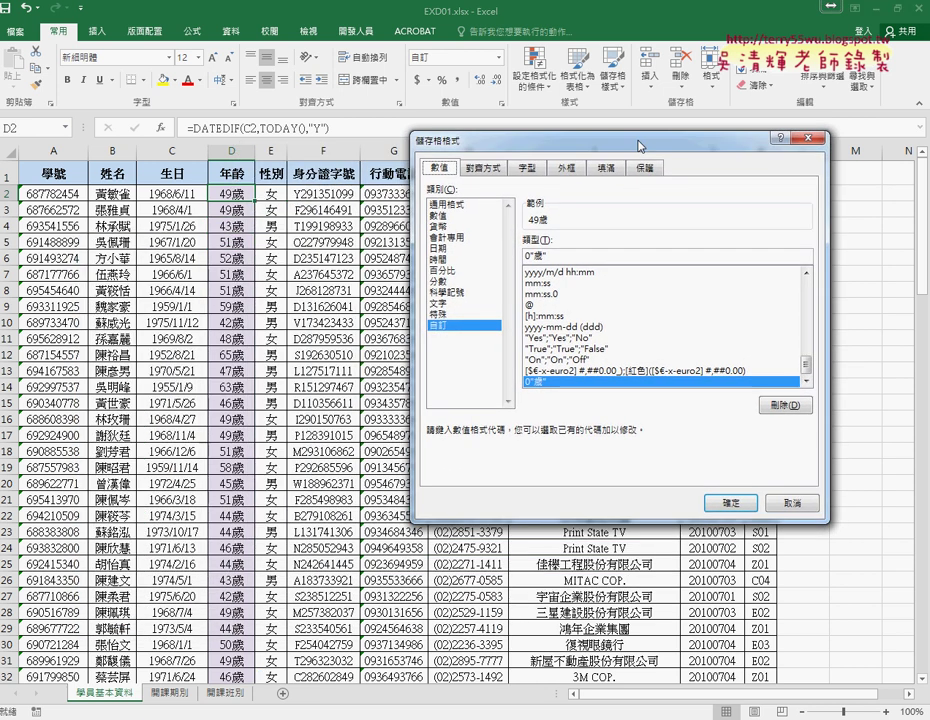